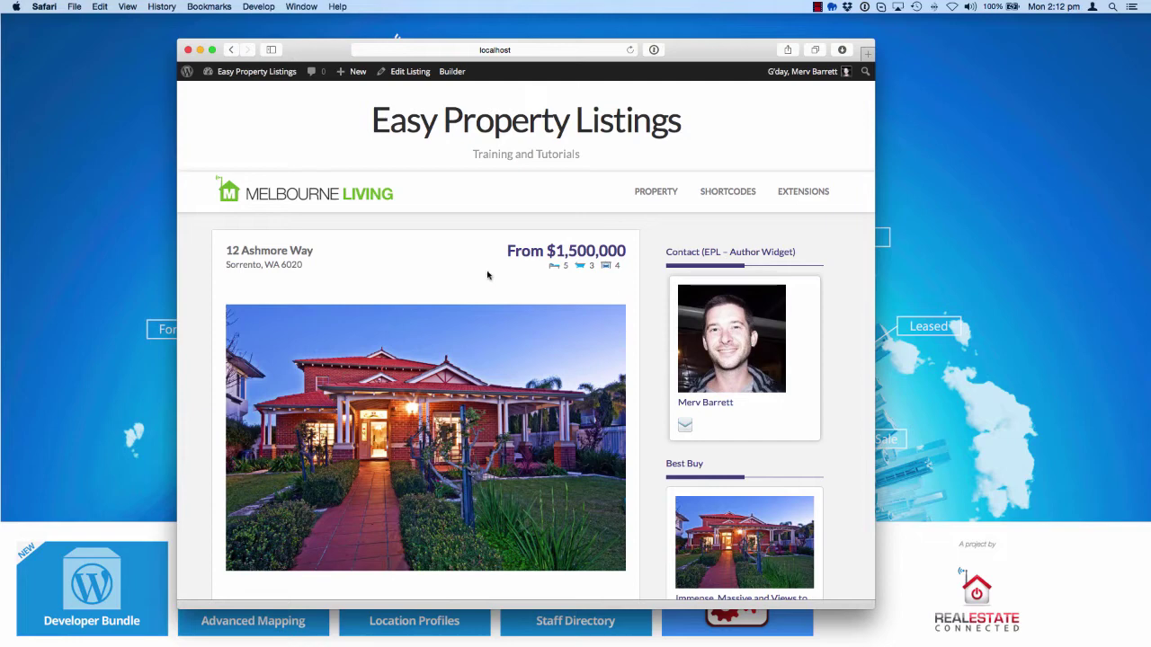
mouse_move(256, 72)
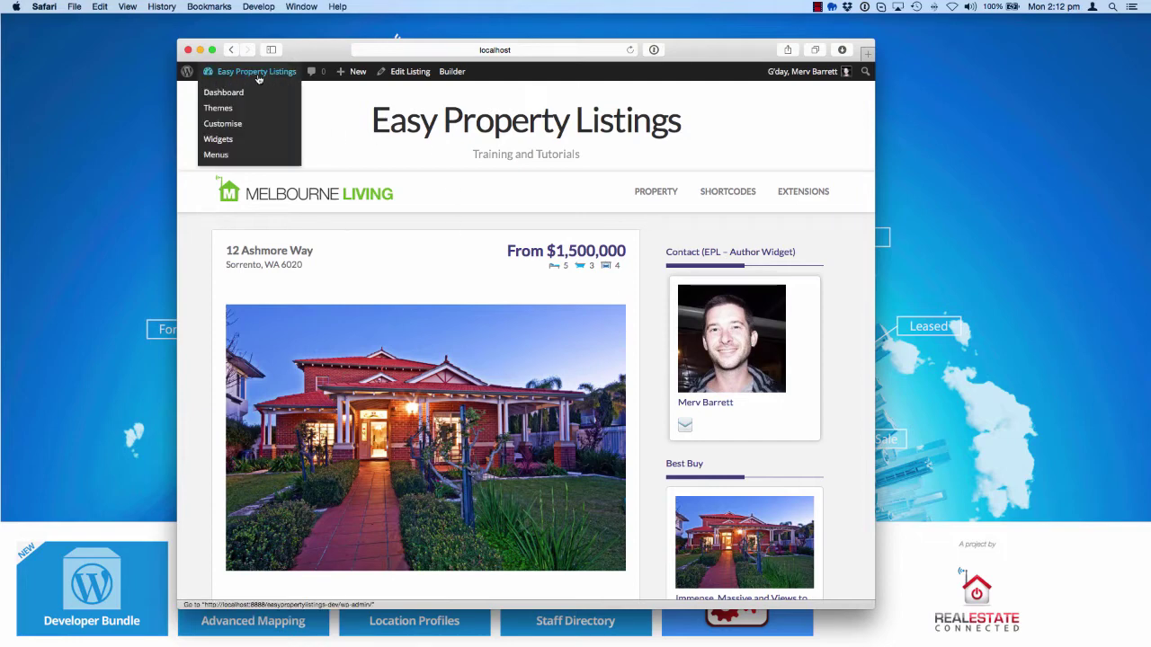
left_click(235, 92)
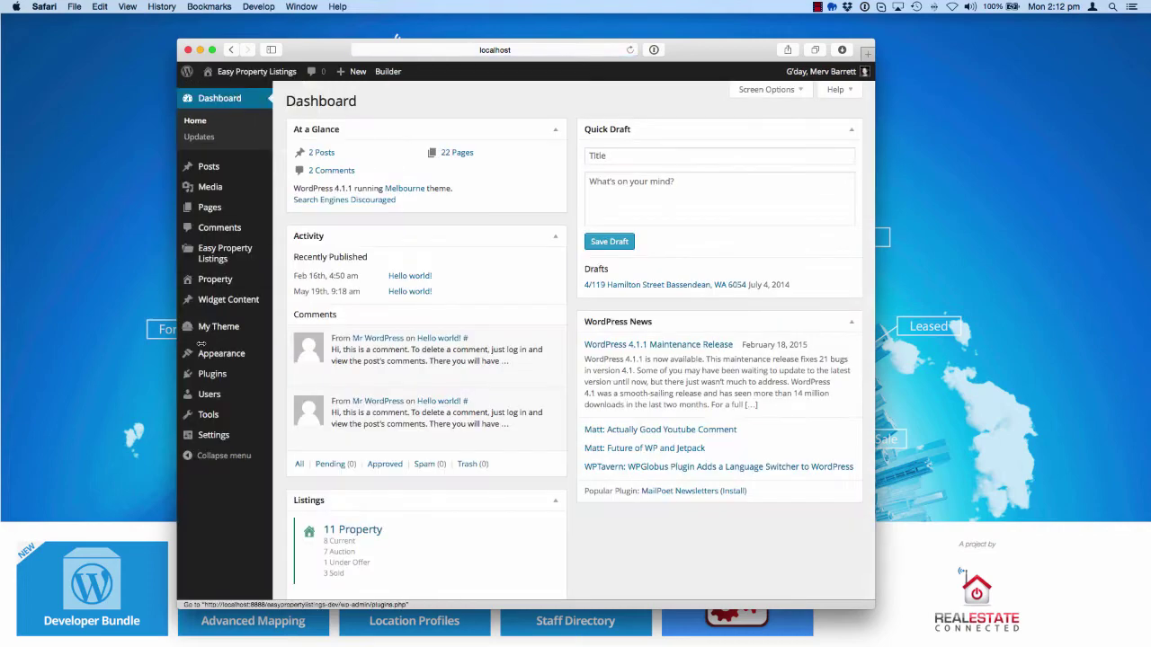
Start a new user under Users > Add New and enter the agent's username
mouse_move(238, 422)
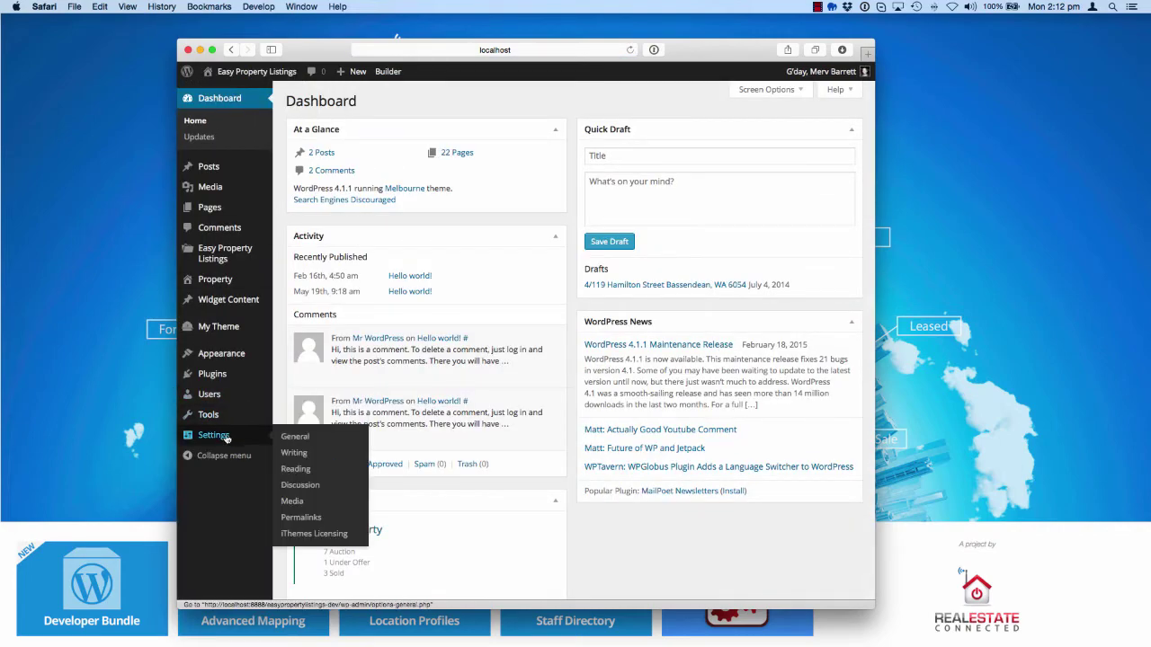
mouse_move(220, 402)
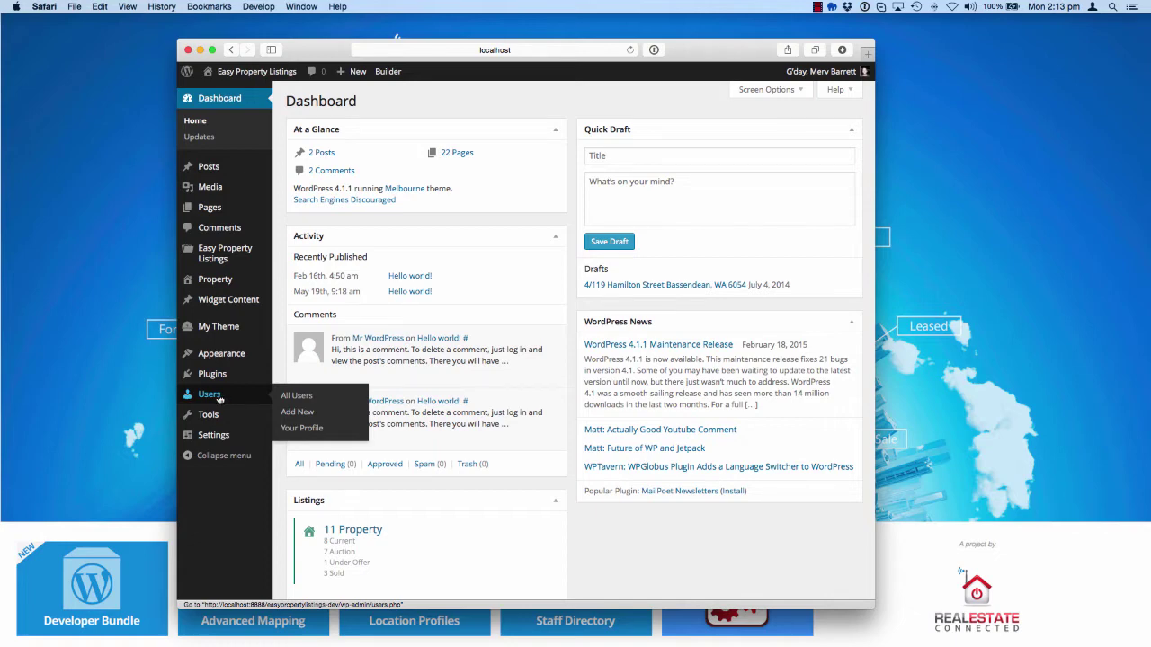
left_click(299, 414)
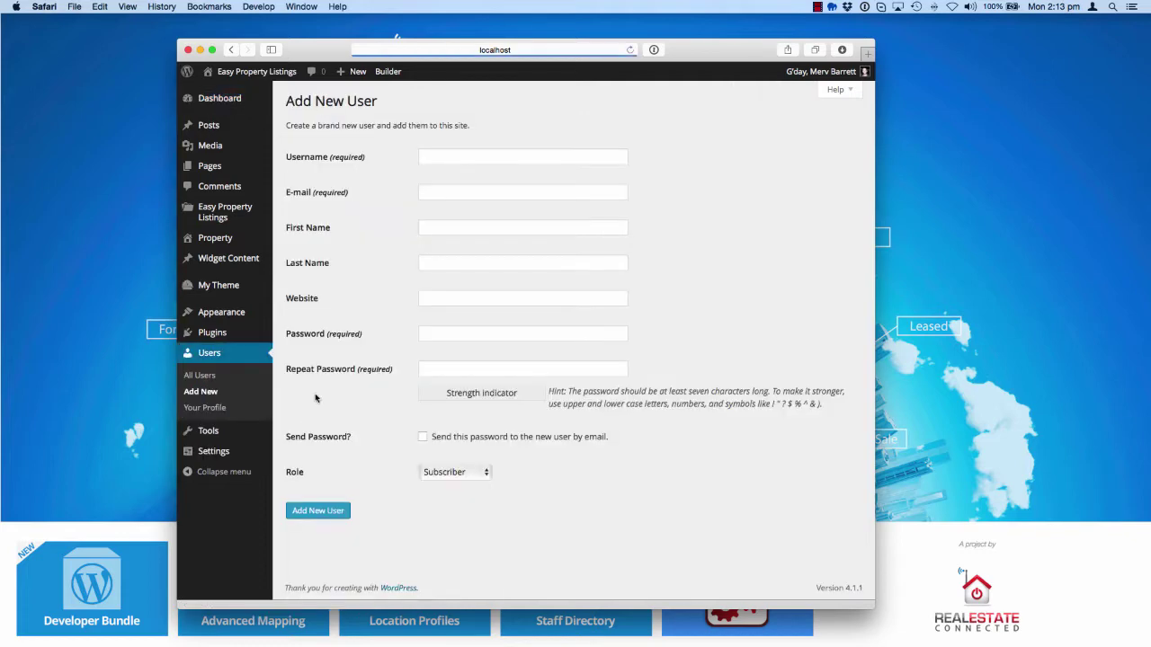
left_click(452, 157)
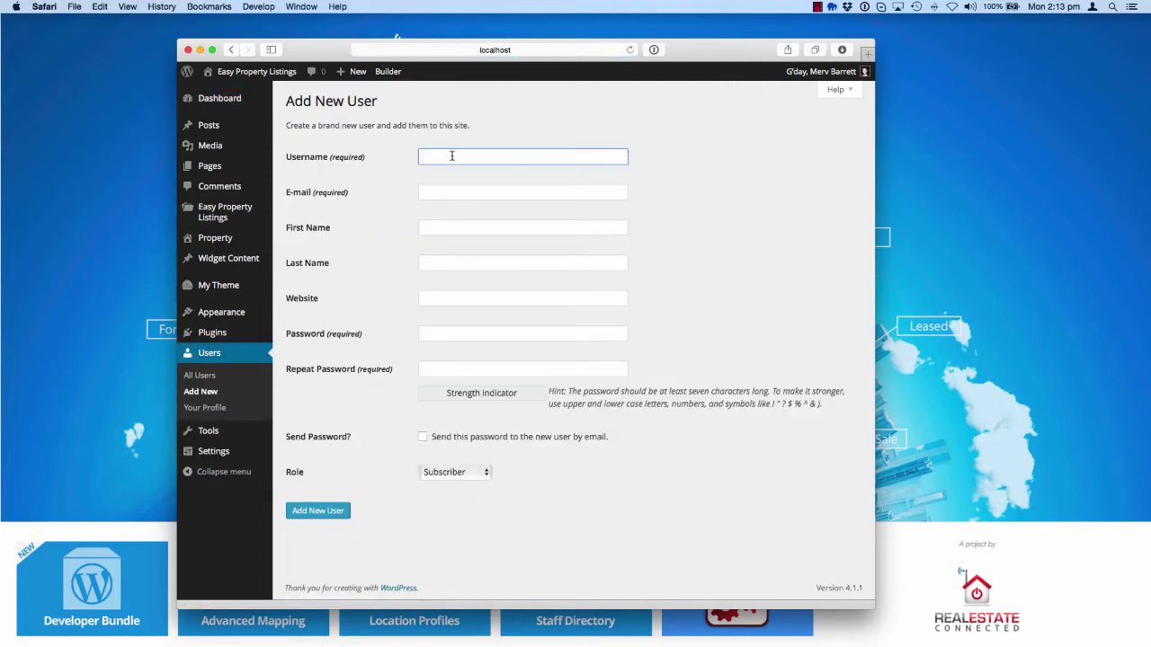
type("john-agent")
Fill in the agent's e-mail address, first name and last name
left_click(493, 194)
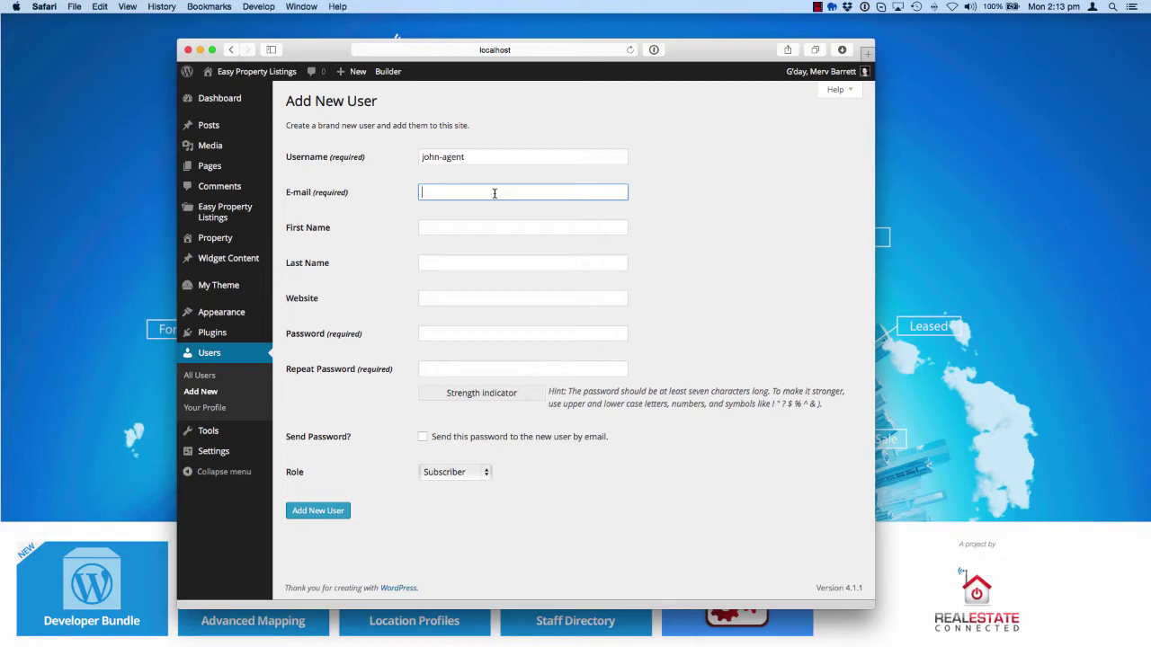
left_click_drag(528, 192, 450, 193)
type("ageny.com.au")
left_click(469, 191)
type("cy.com.au")
left_click(522, 230)
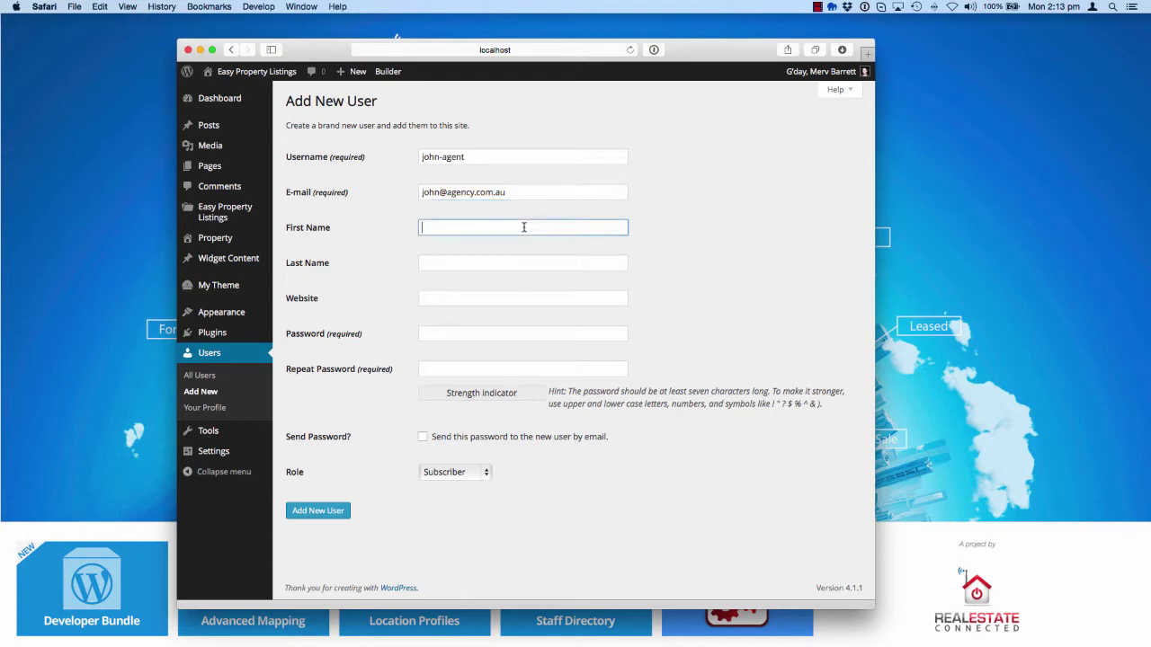
key("Tab")
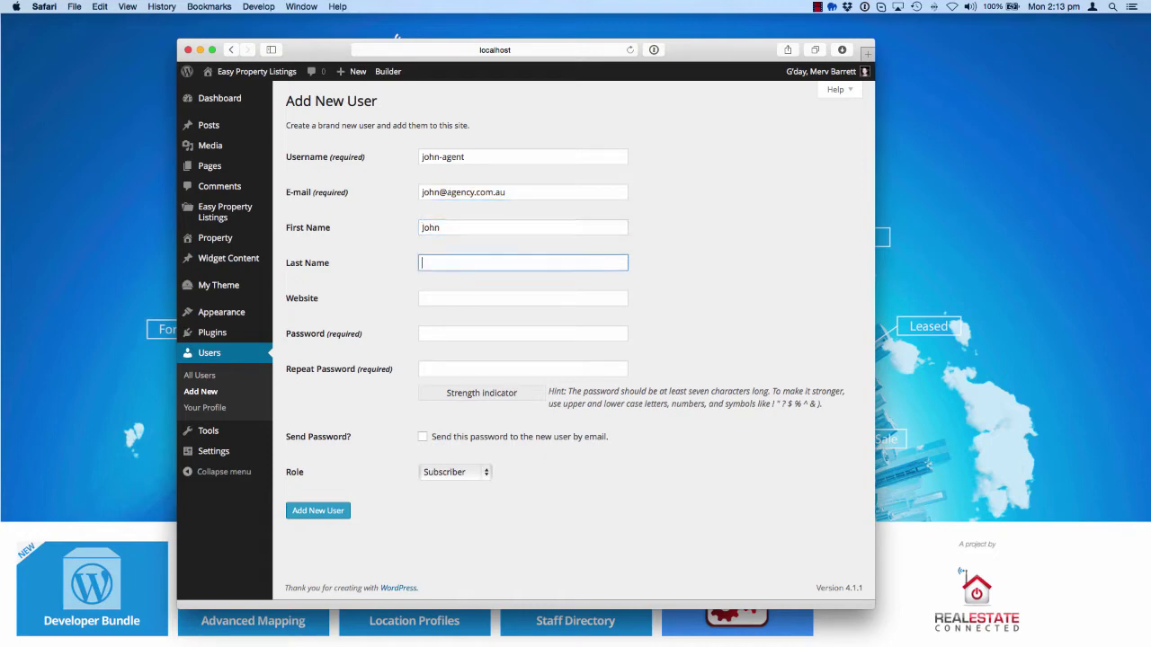
key("Tab")
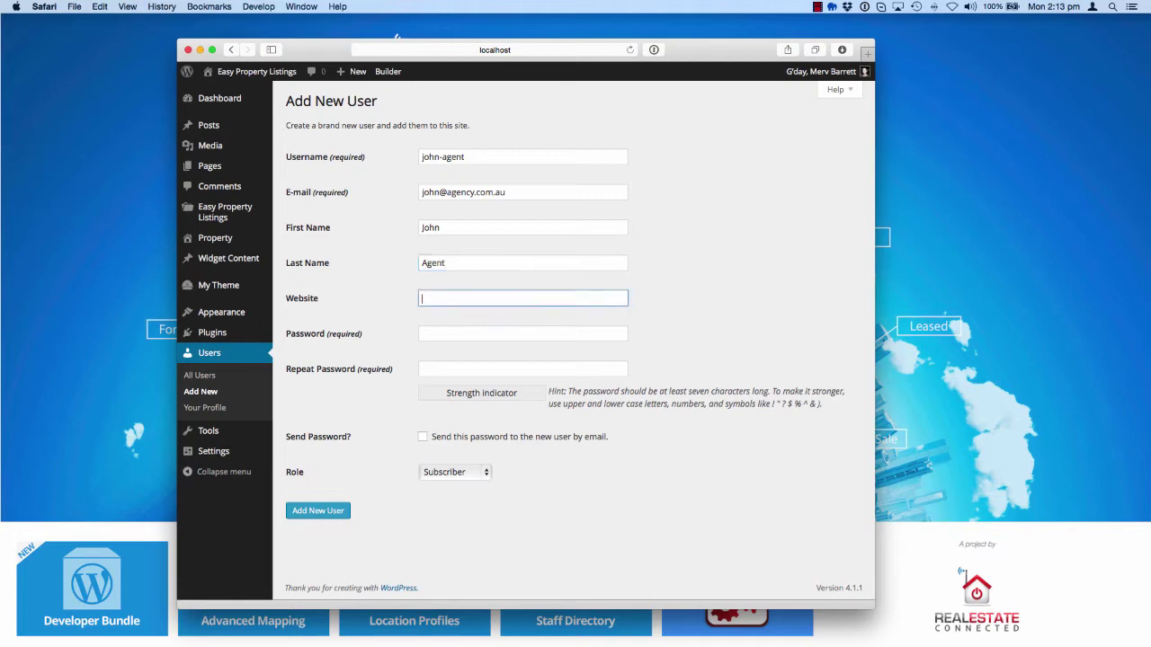
Enter and repeat the account password, and have it e-mailed to the new user
left_click(491, 331)
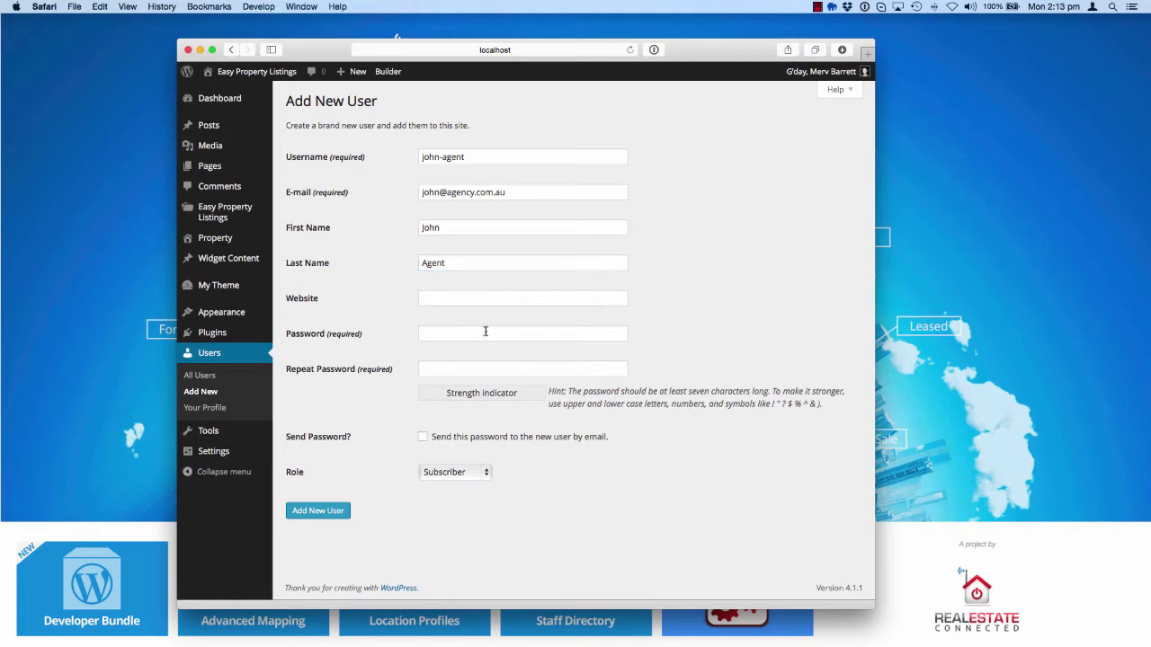
type("p")
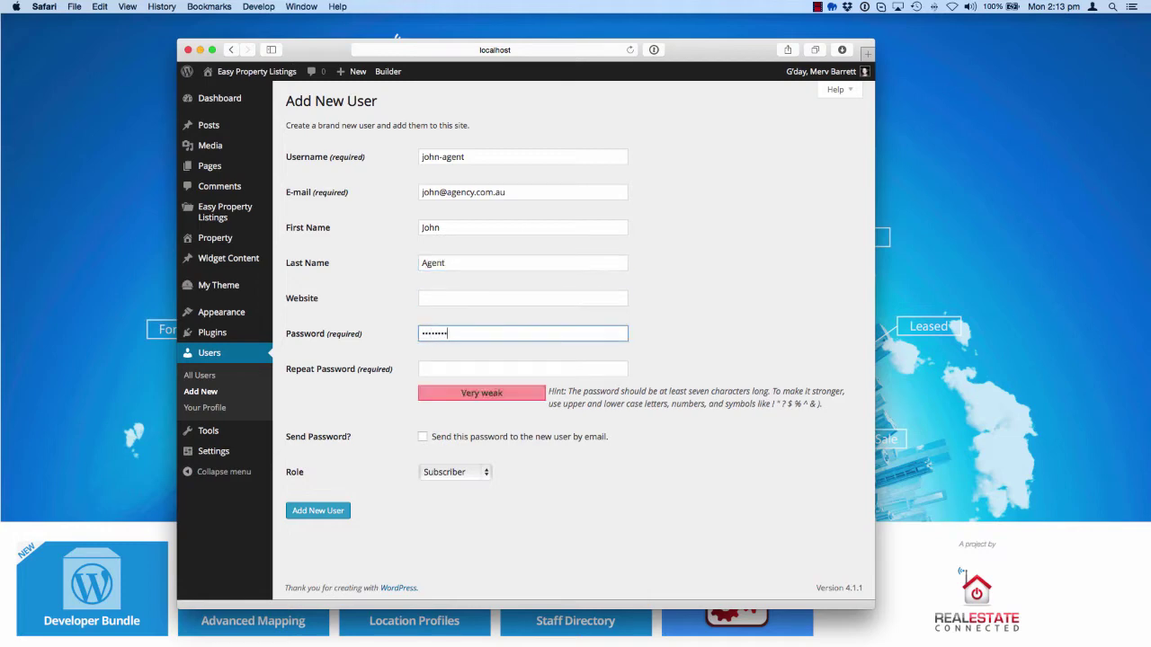
type("34")
key("Tab")
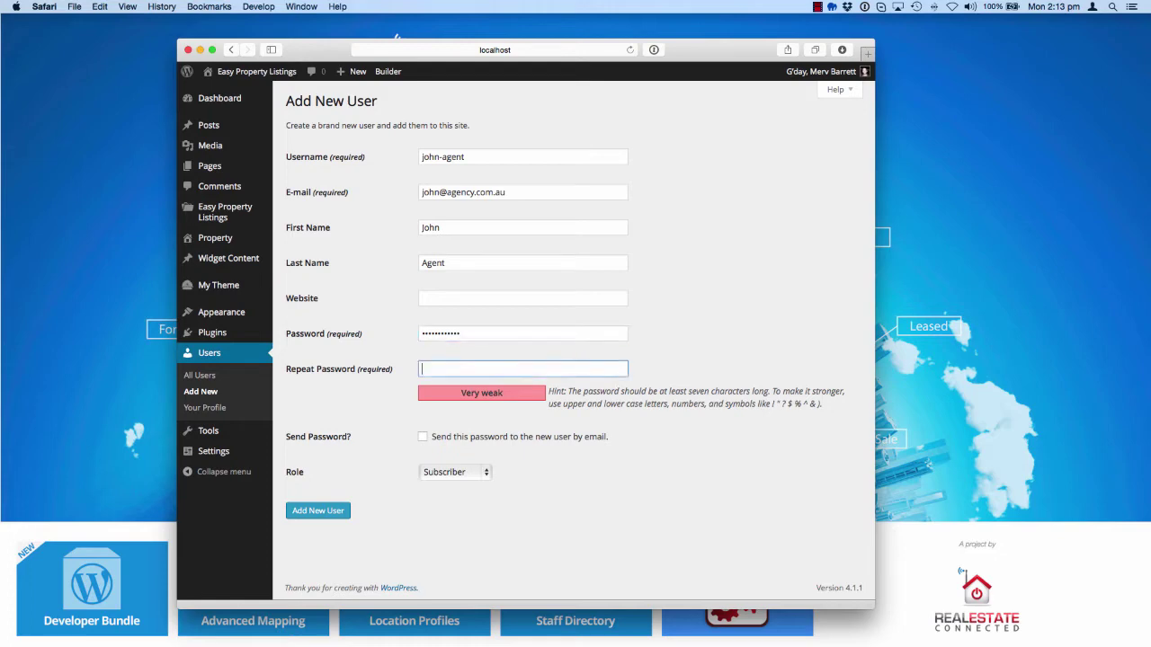
type("passw")
left_click(450, 440)
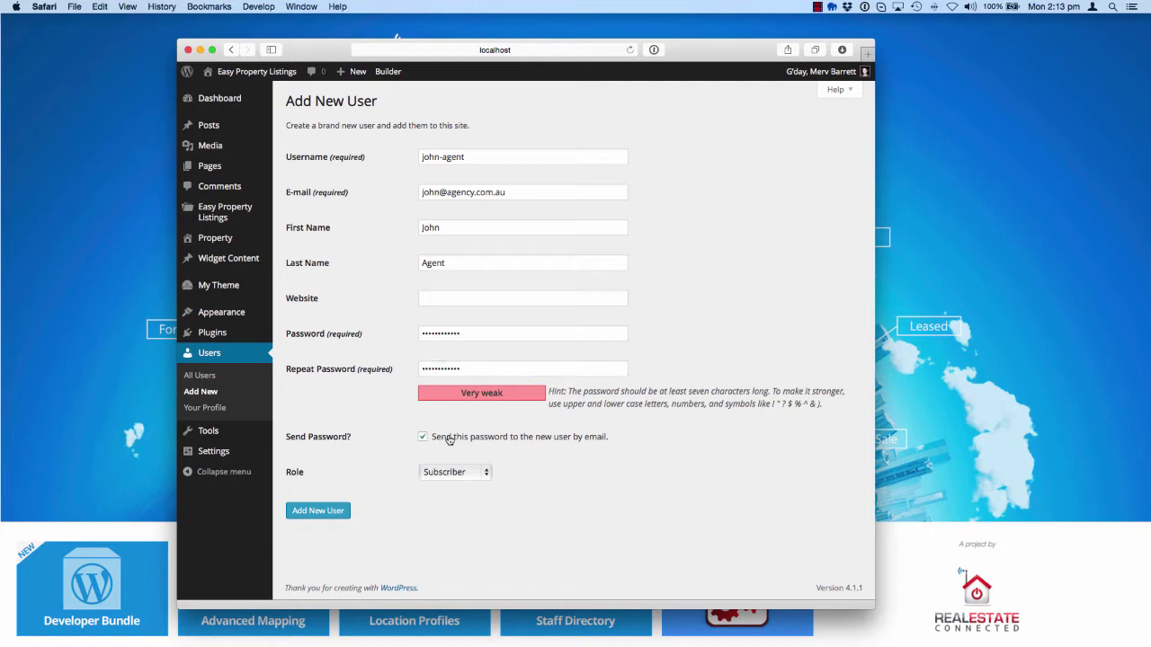
Give the new user the Author role, create the account, and cancel the 1Password unlock prompt
left_click(472, 477)
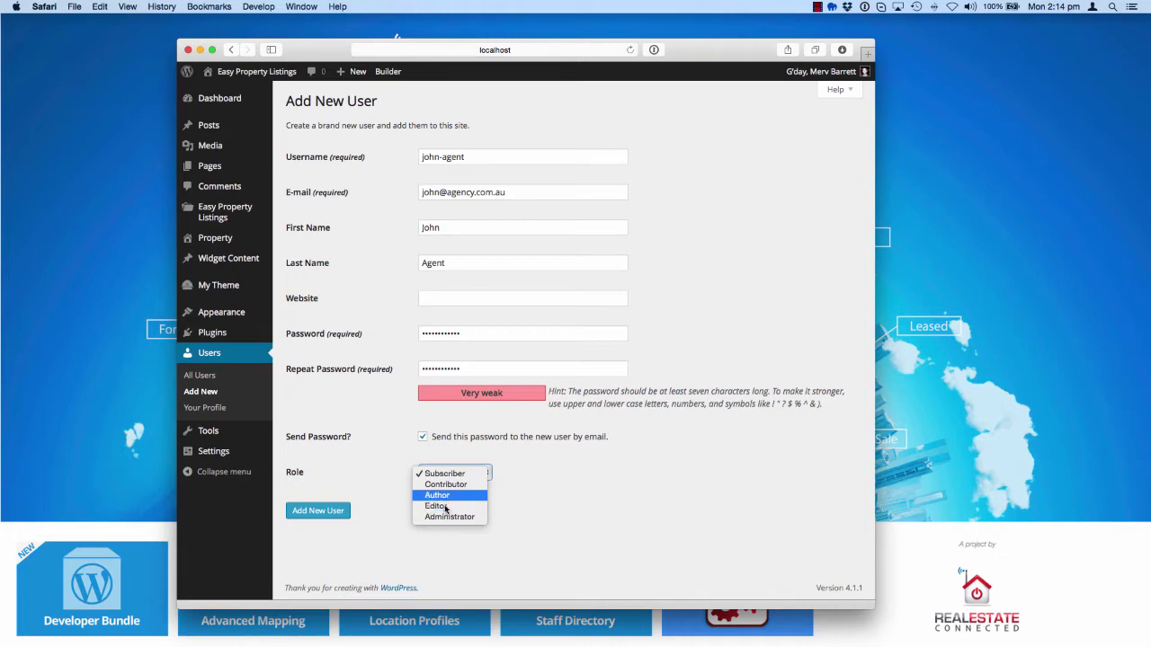
left_click(447, 497)
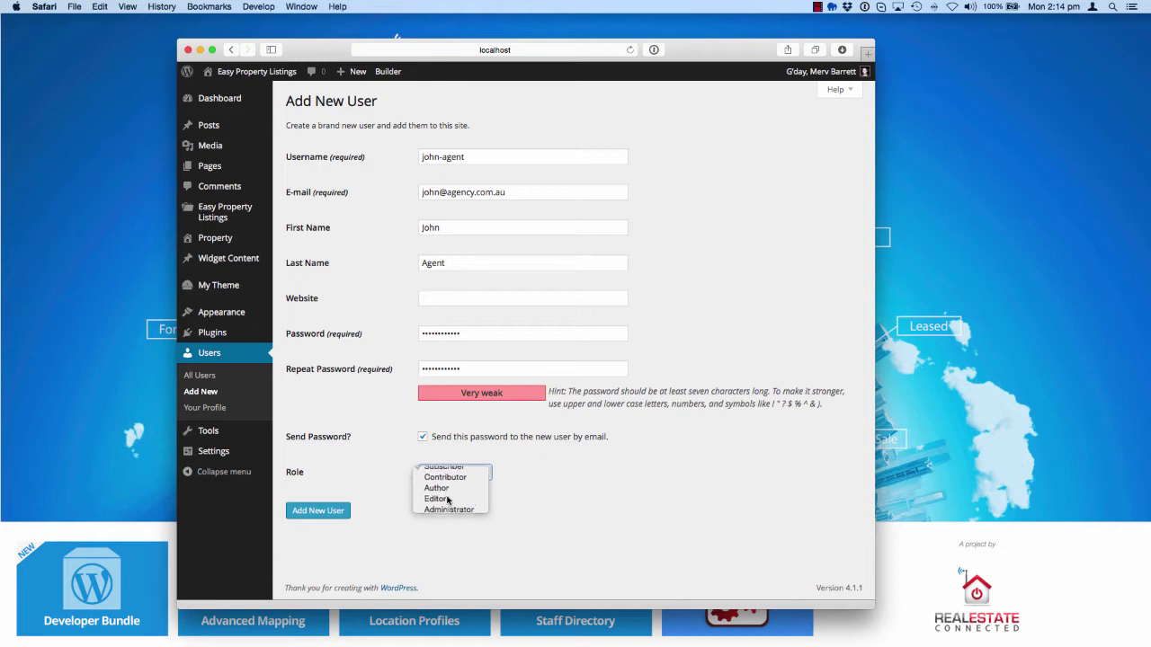
left_click(323, 514)
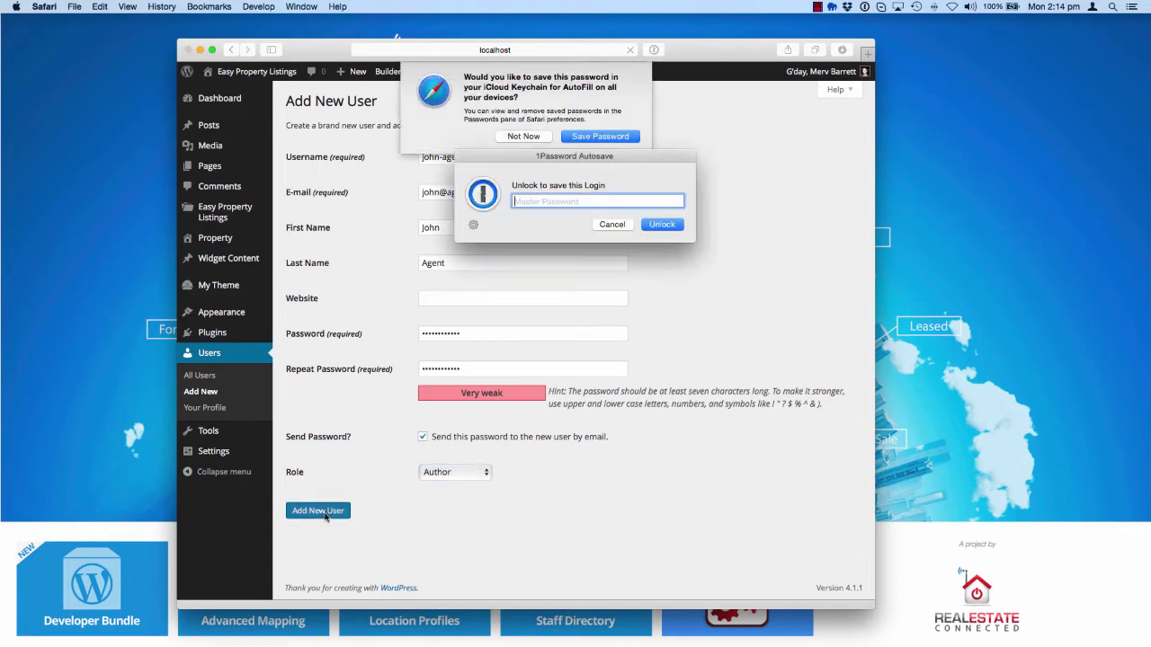
left_click(612, 225)
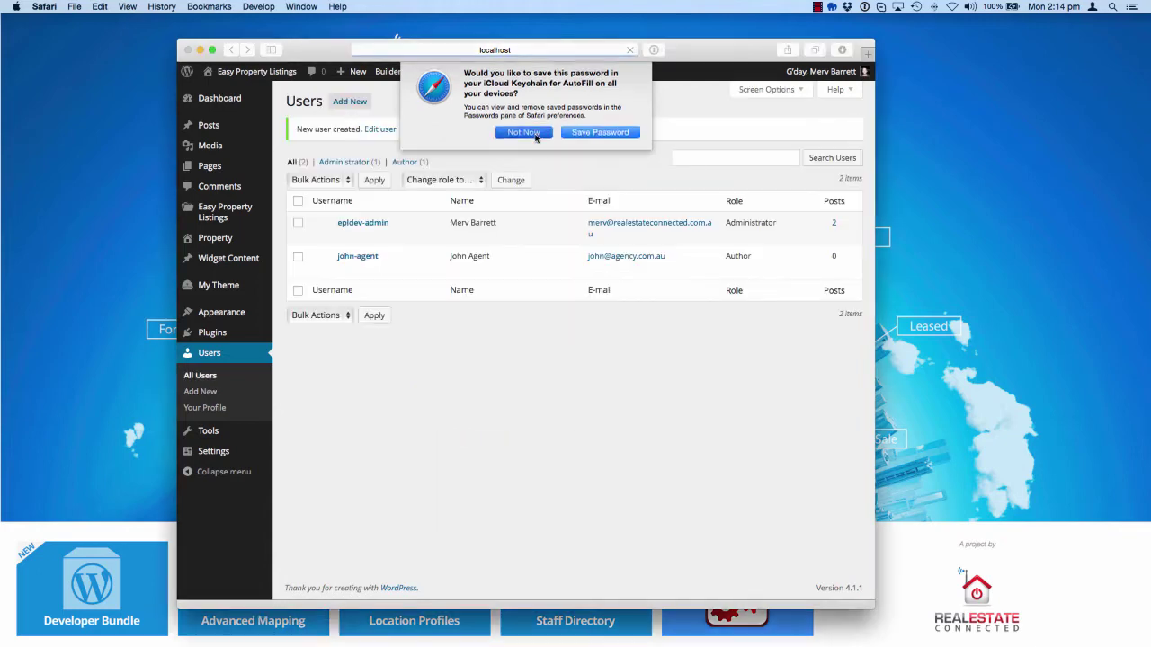
Decline Safari's offer to save the new user's password
left_click(524, 136)
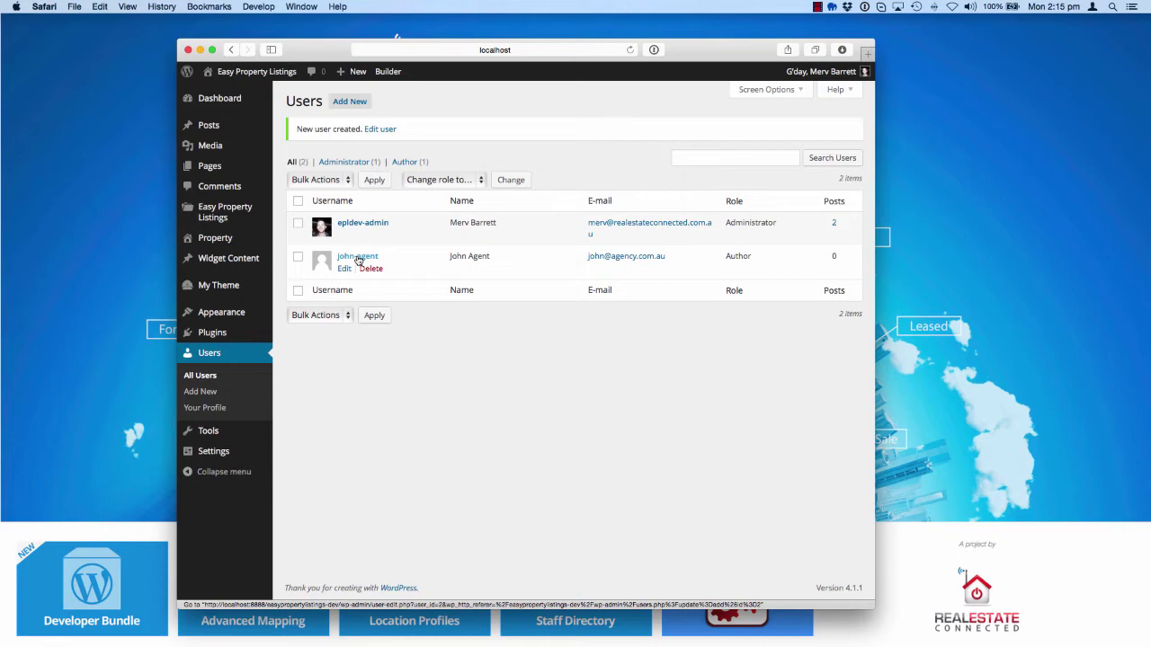
Open the new agent's profile and review the Contact Info section, including the Mobile field
left_click(357, 260)
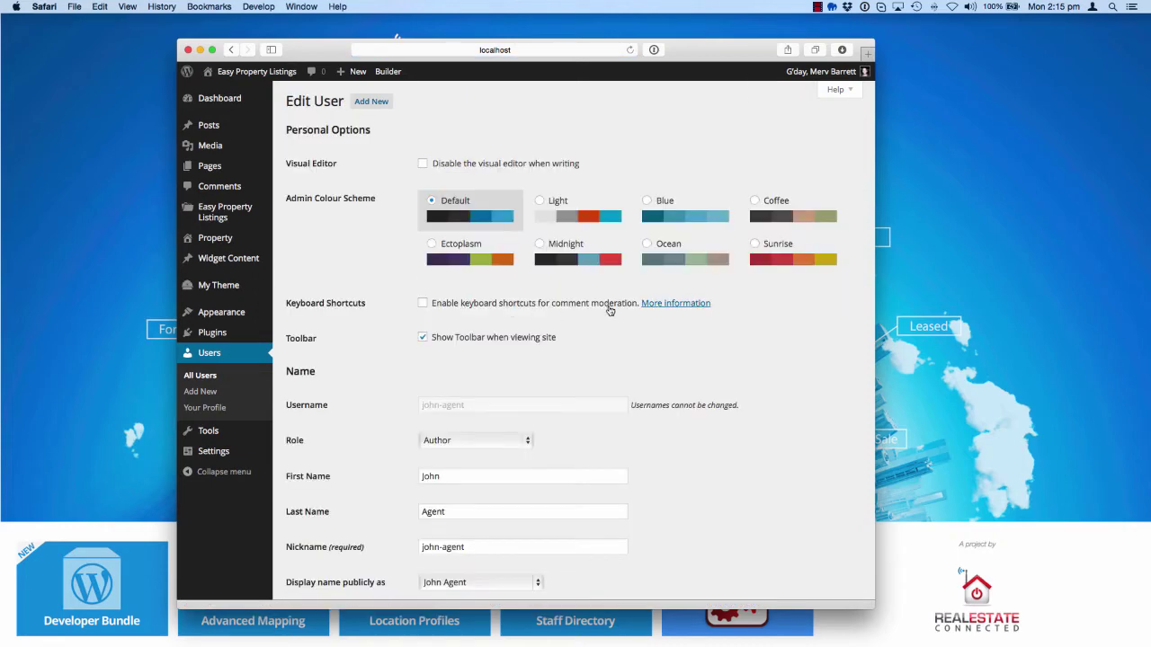
scroll(627, 317, "down", 5)
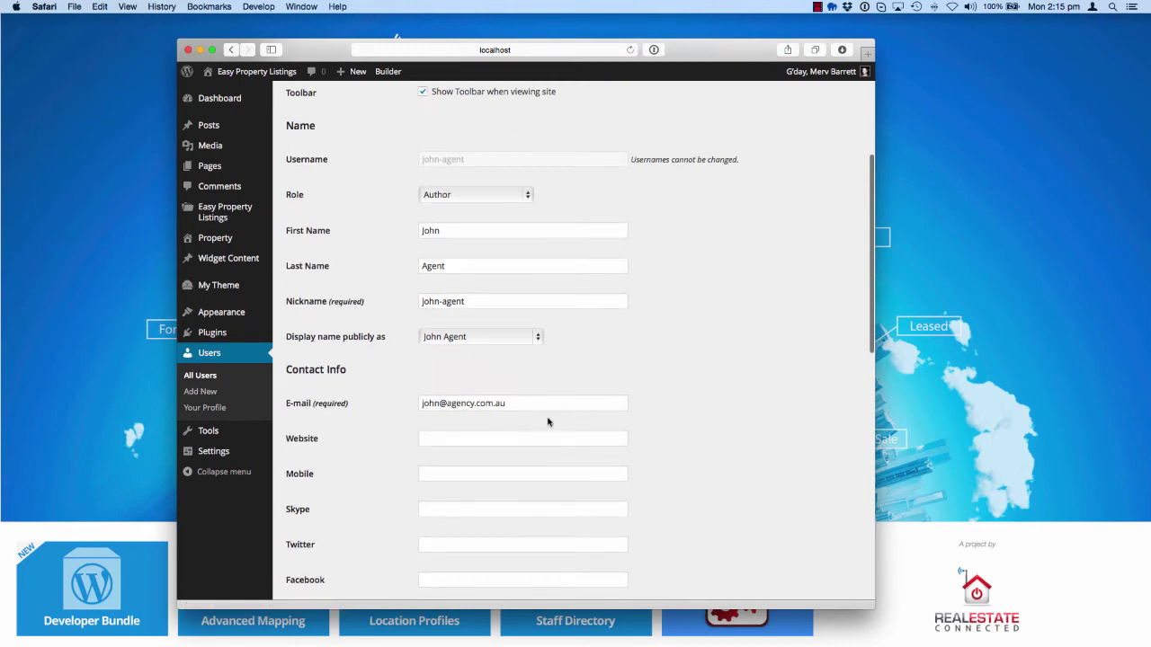
scroll(567, 405, "down", 1)
scroll(557, 396, "down", 2)
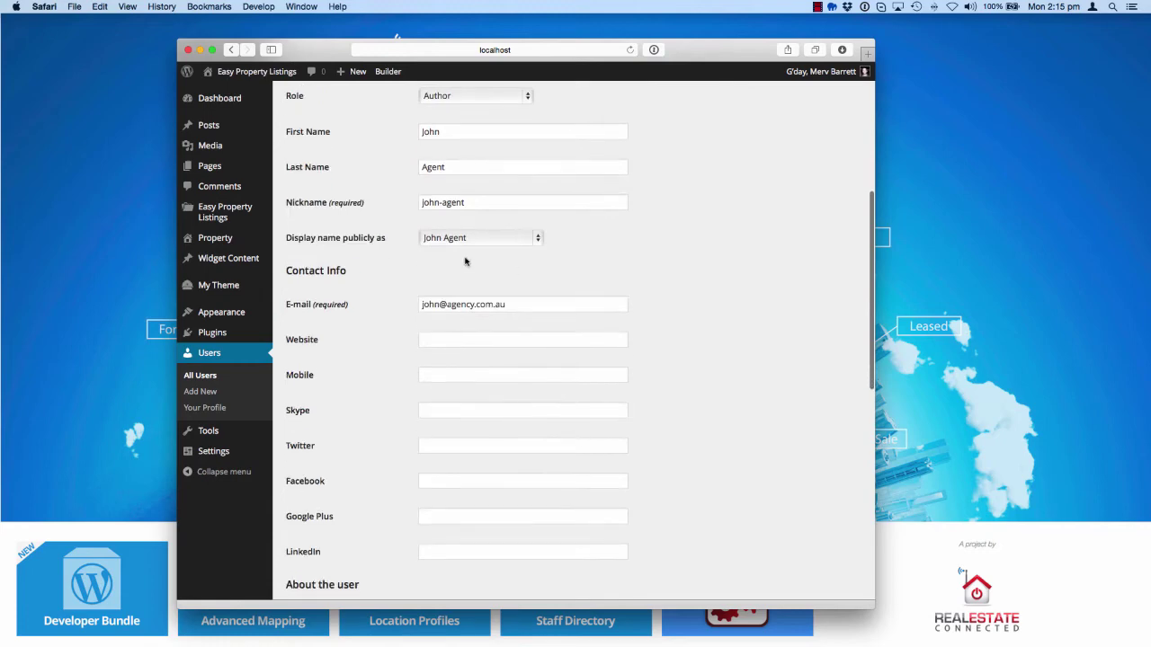
left_click(482, 373)
left_click_drag(322, 375, 290, 373)
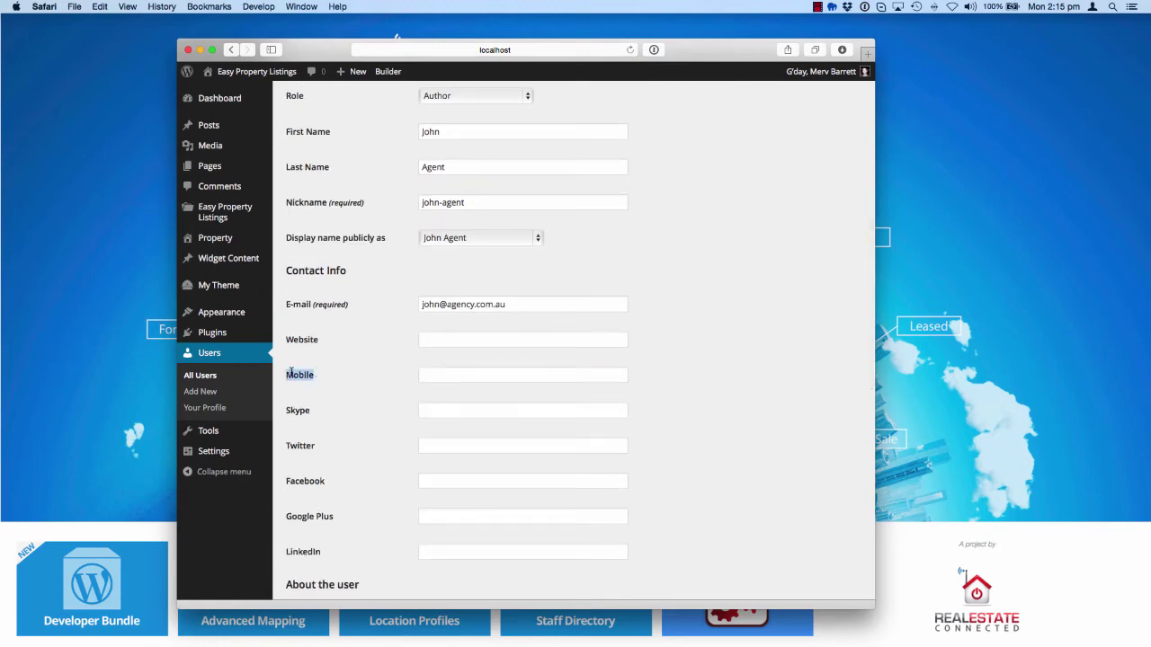
scroll(295, 404, "down", 1)
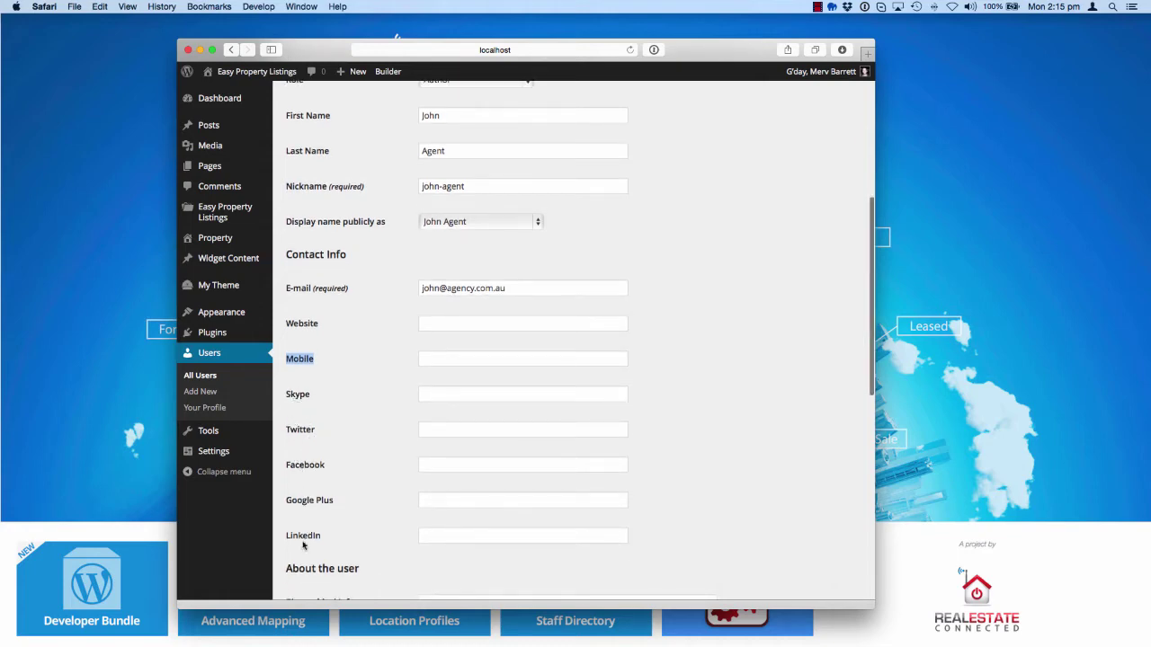
left_click(525, 359)
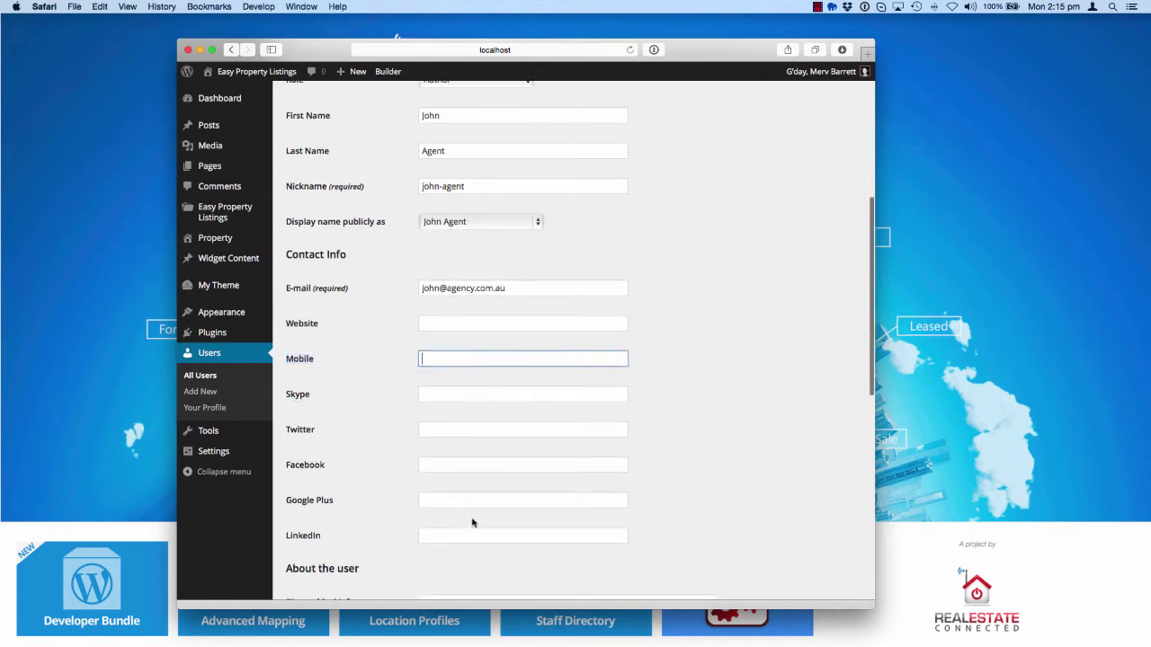
scroll(710, 468, "down", 5)
scroll(710, 467, "down", 3)
Review Biographical Info and the Author Box Profile's position and contact form short code fields
left_click(563, 429)
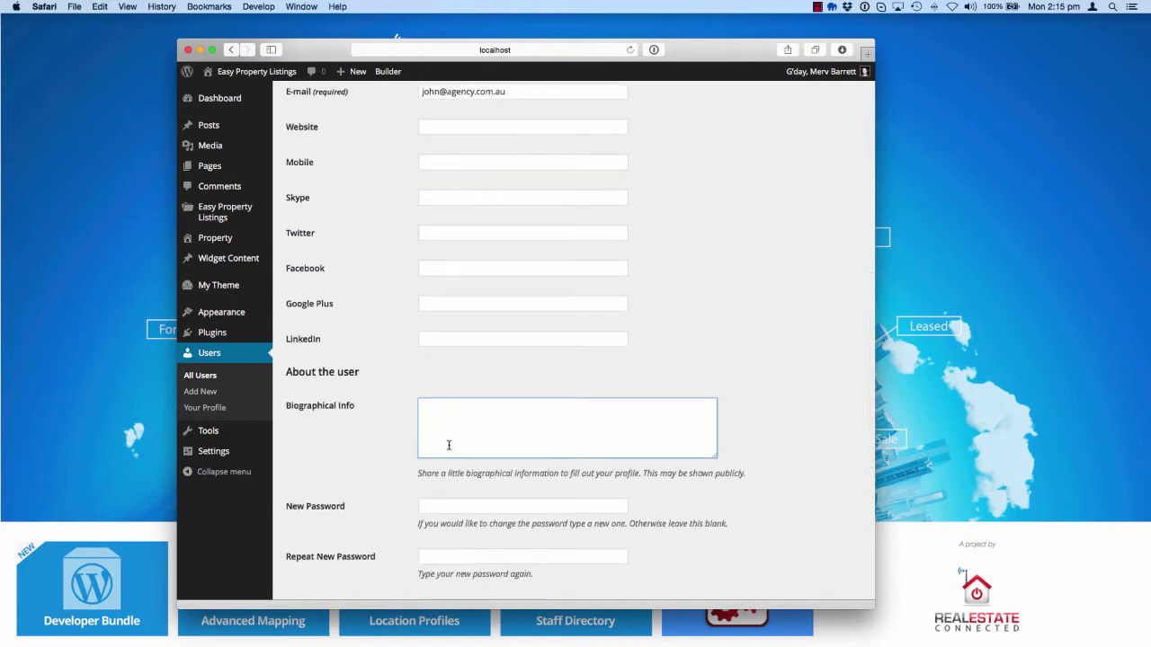
scroll(454, 449, "down", 10)
scroll(471, 479, "down", 3)
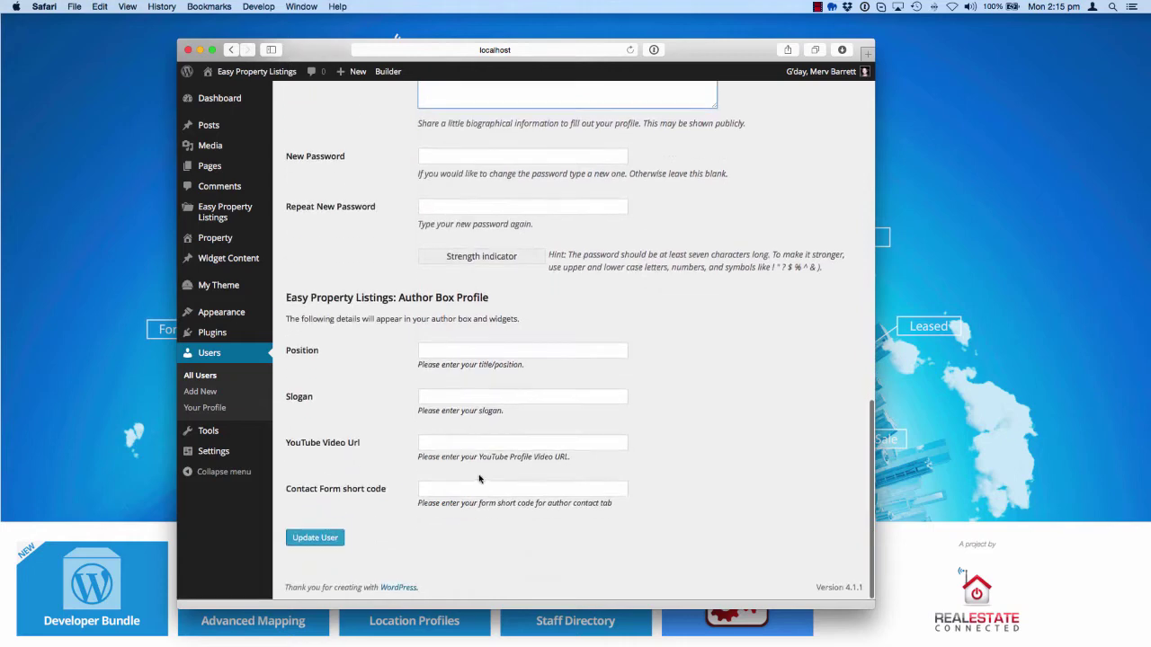
left_click_drag(285, 298, 497, 301)
left_click(554, 351)
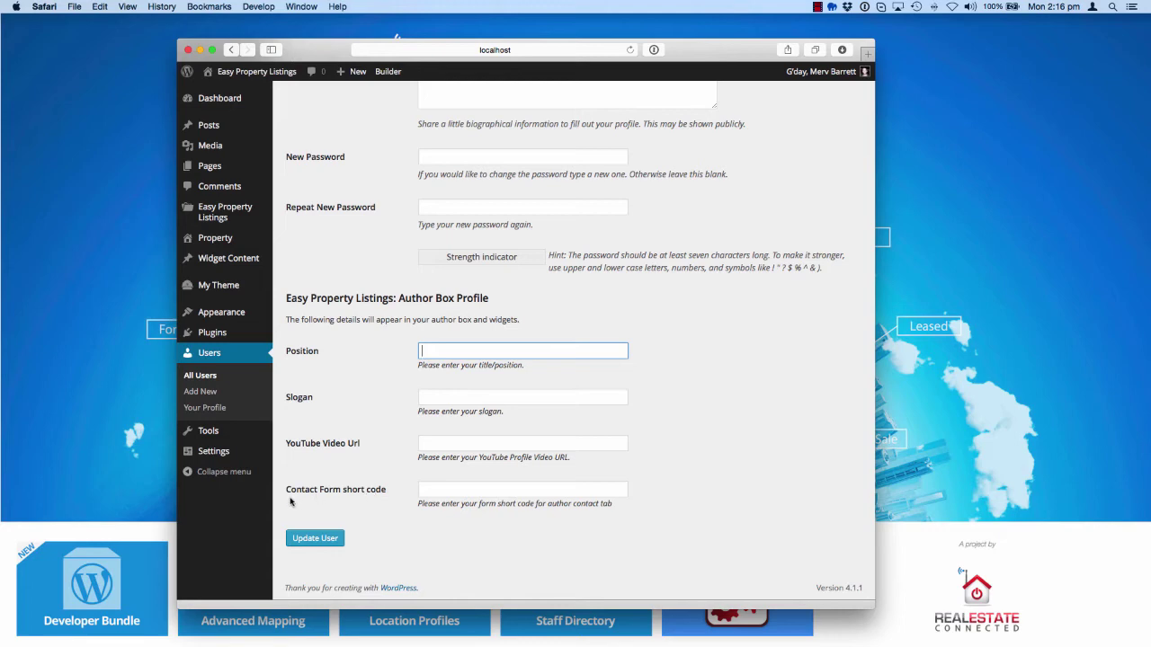
left_click(492, 489)
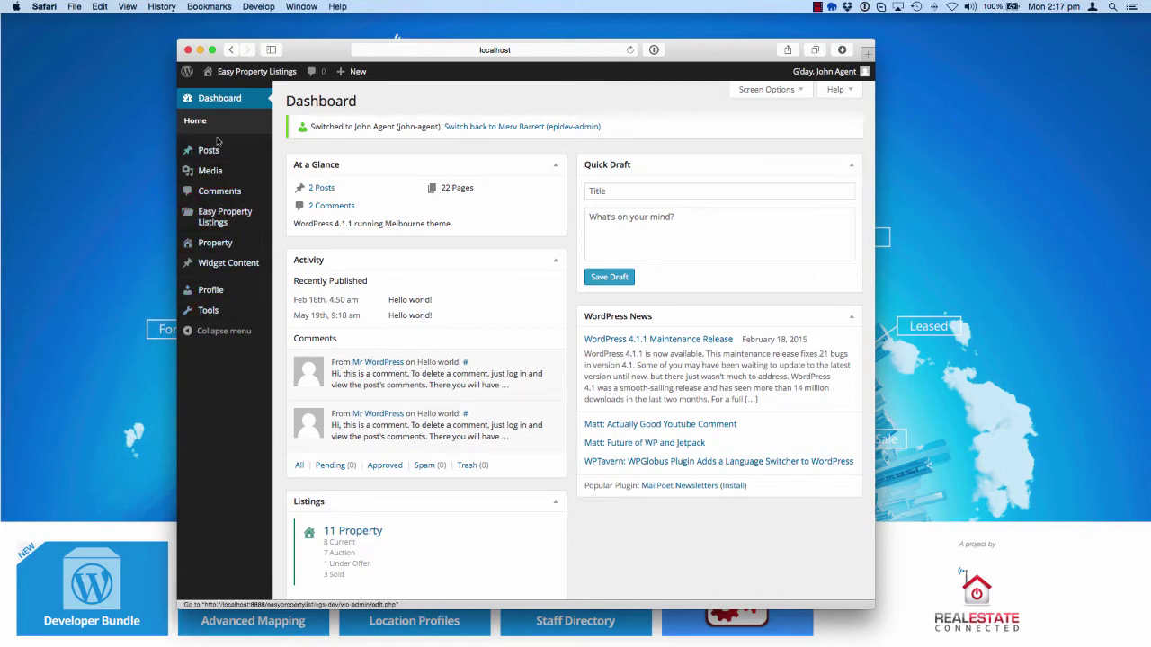
Open the Easy Property Listings help page and read through it
mouse_move(227, 218)
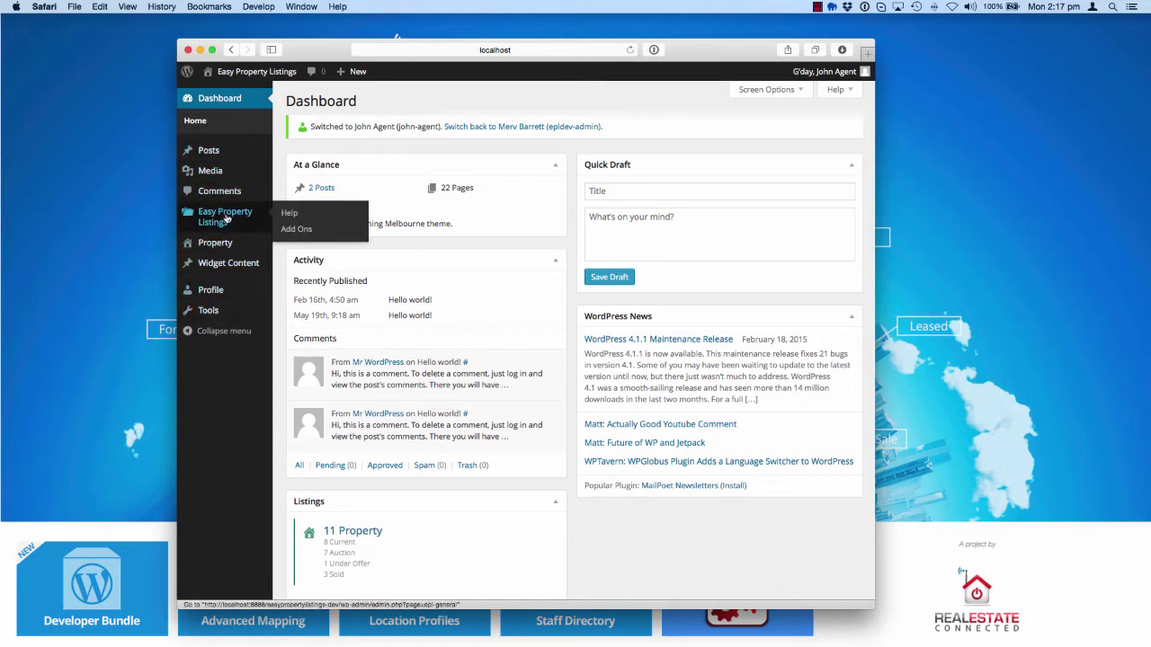
left_click(293, 218)
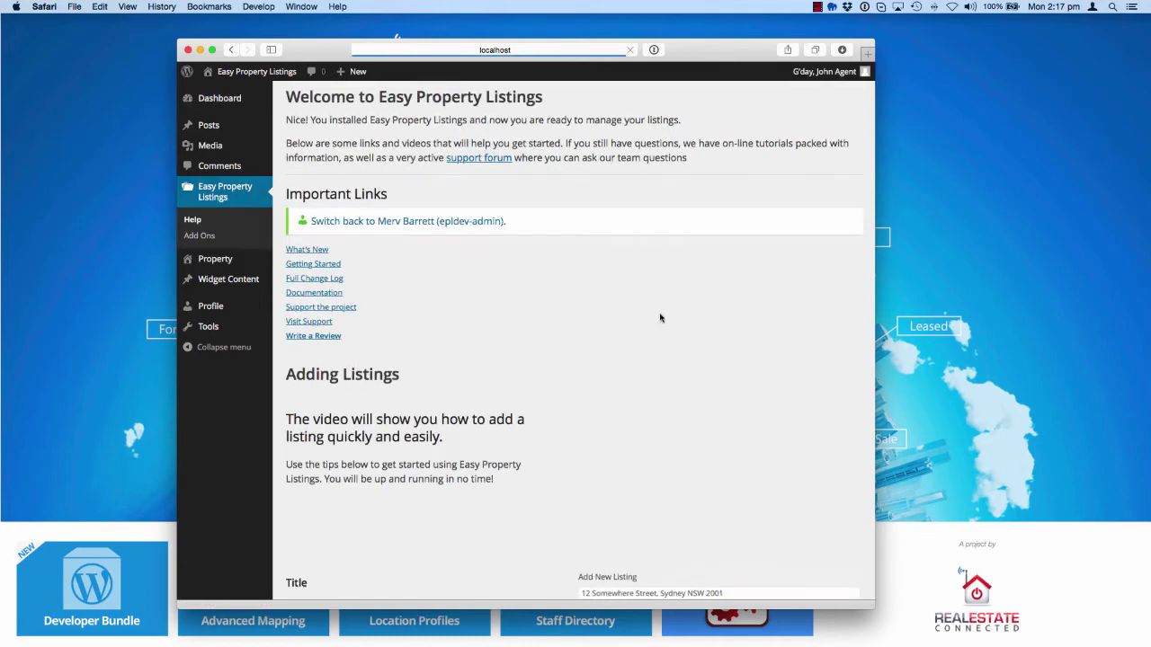
scroll(651, 331, "down", 5)
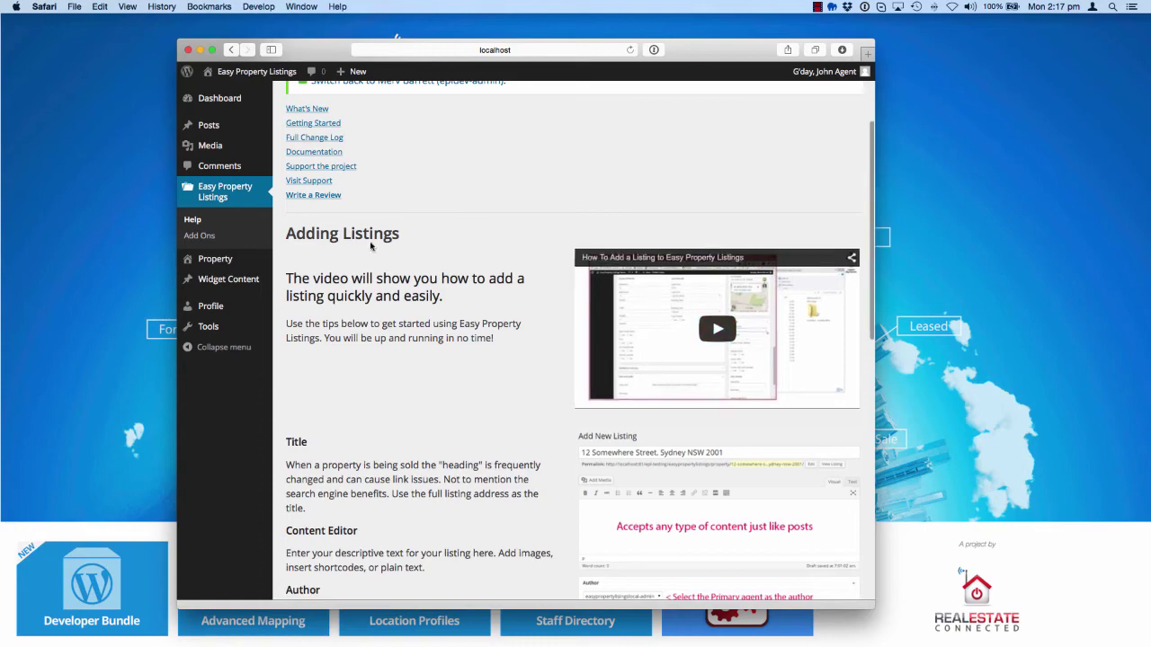
scroll(457, 262, "down", 4)
scroll(506, 469, "down", 10)
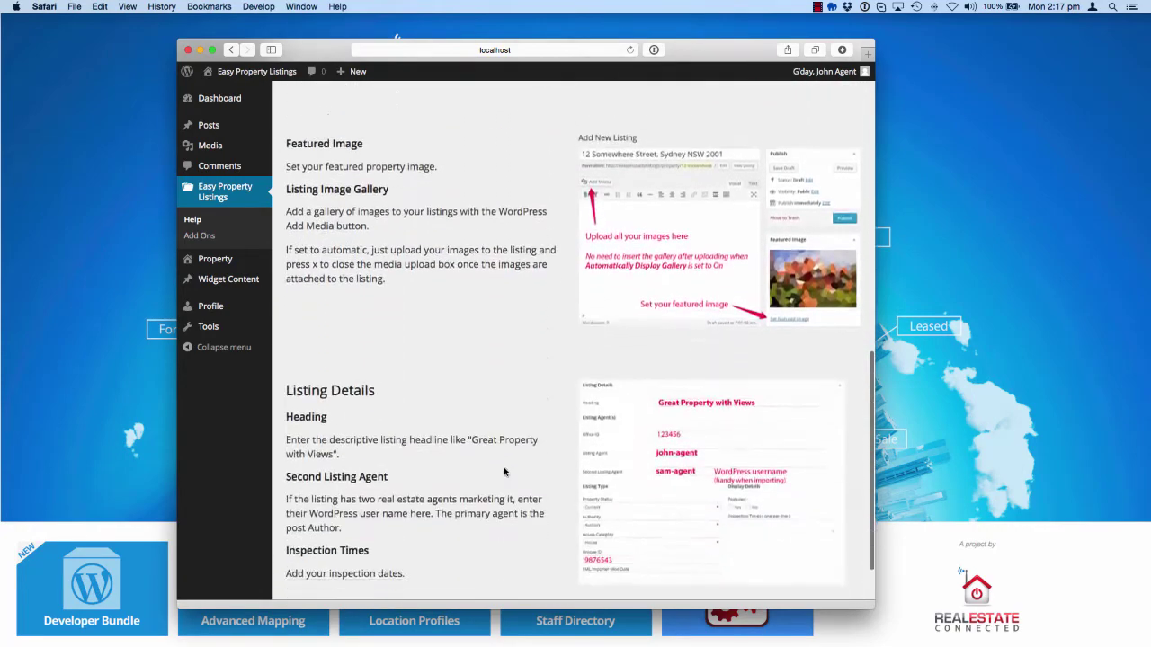
scroll(506, 470, "up", 15)
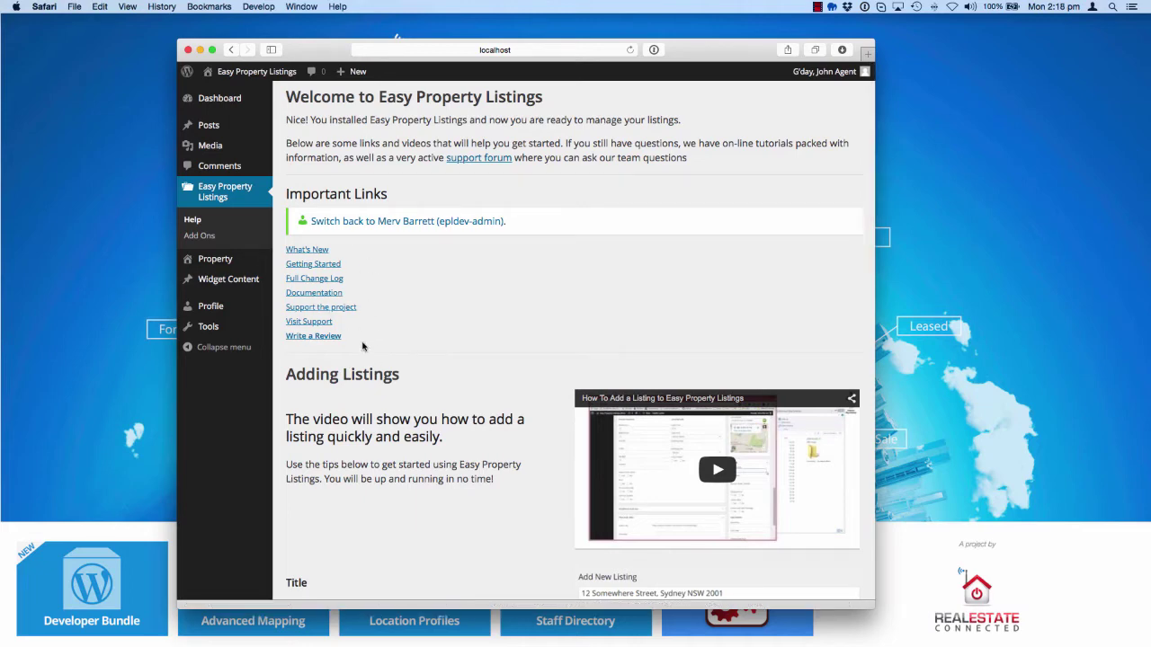
left_click(213, 263)
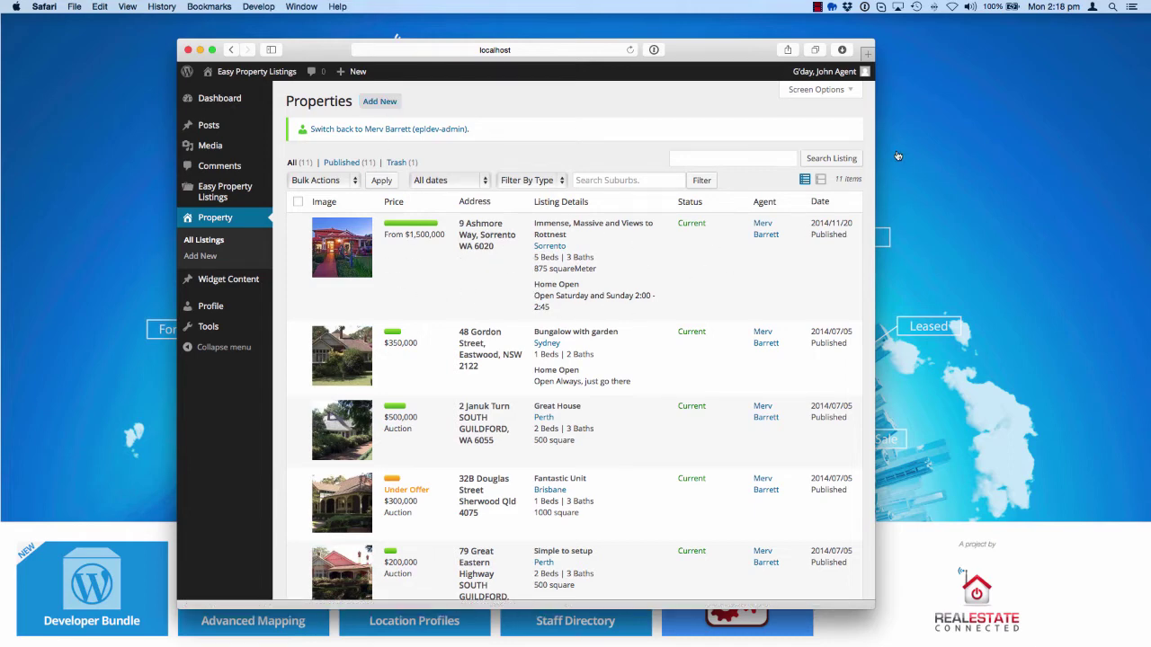
left_click(444, 131)
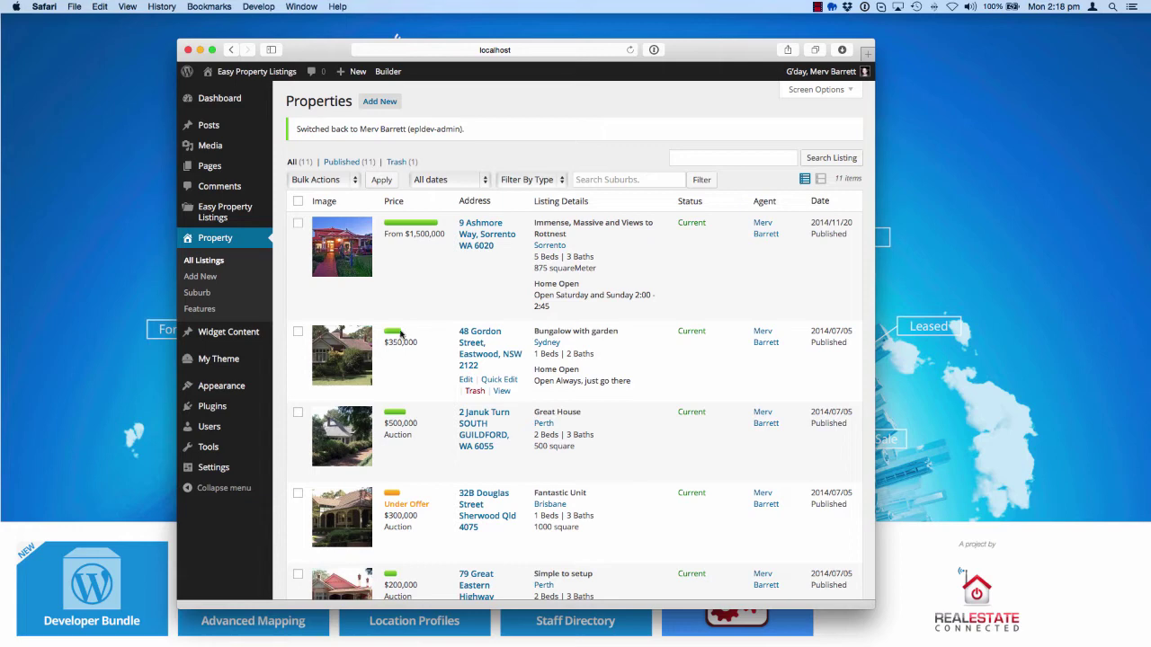
left_click(472, 265)
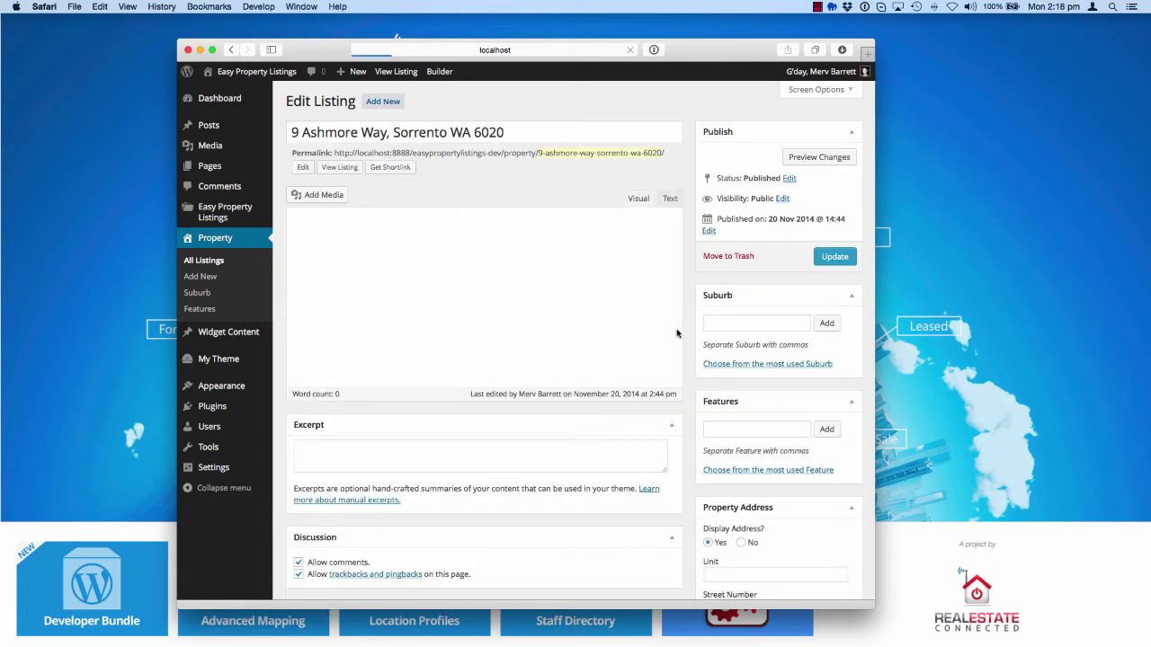
scroll(690, 458, "down", 4)
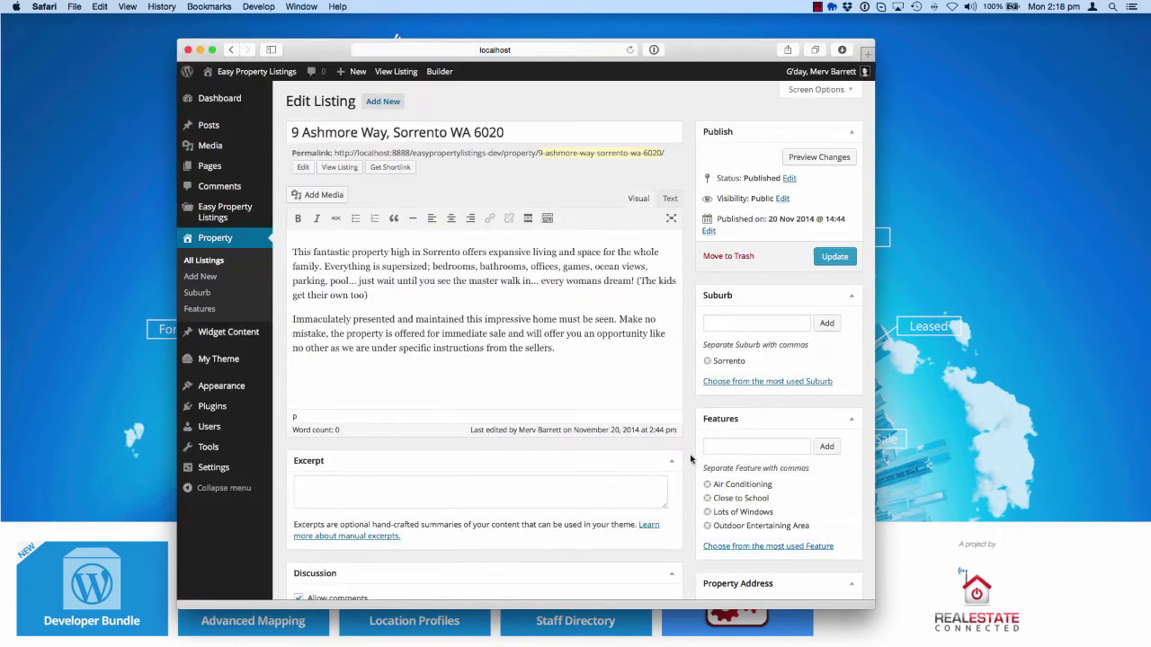
left_click(823, 92)
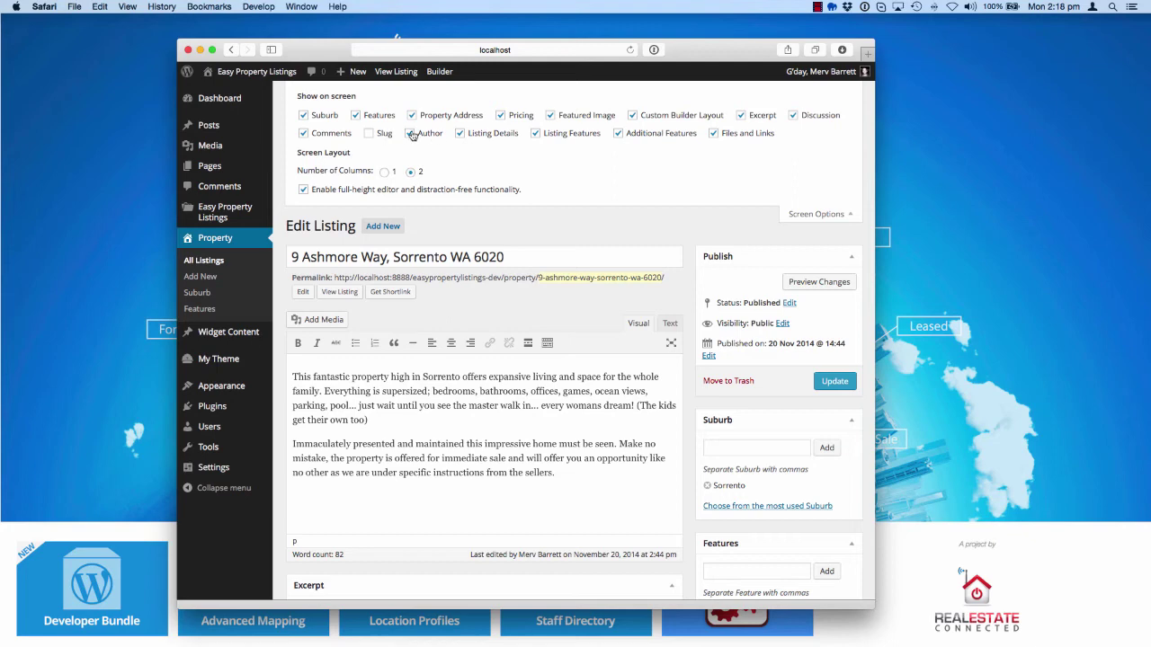
left_click(843, 215)
scroll(620, 264, "down", 10)
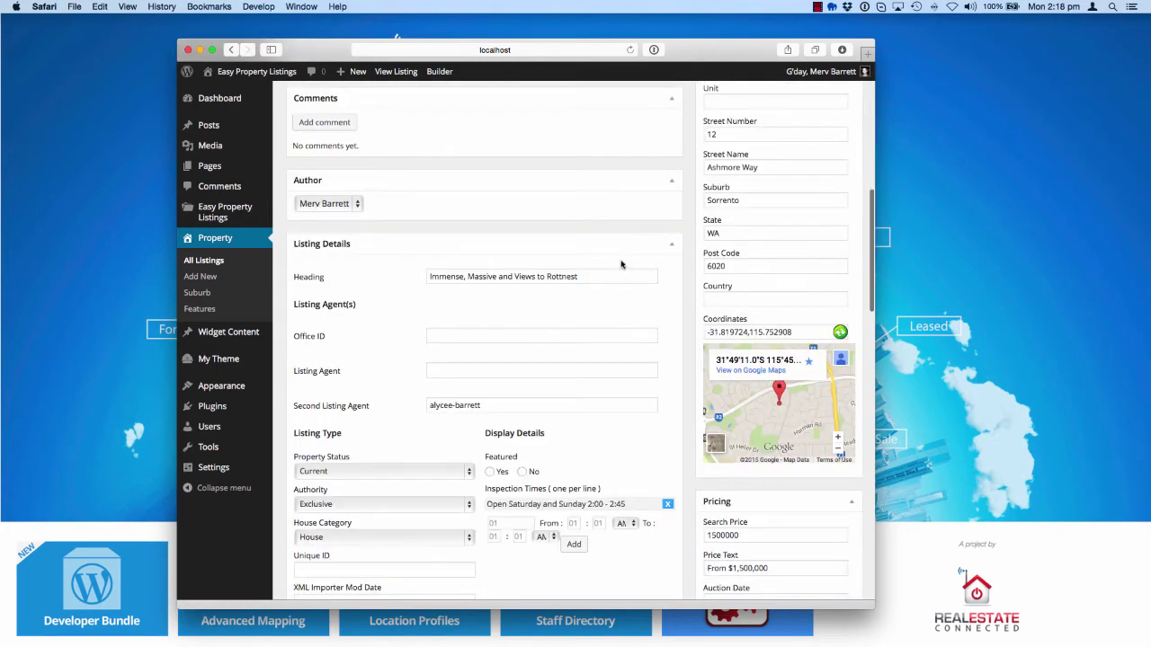
left_click(325, 204)
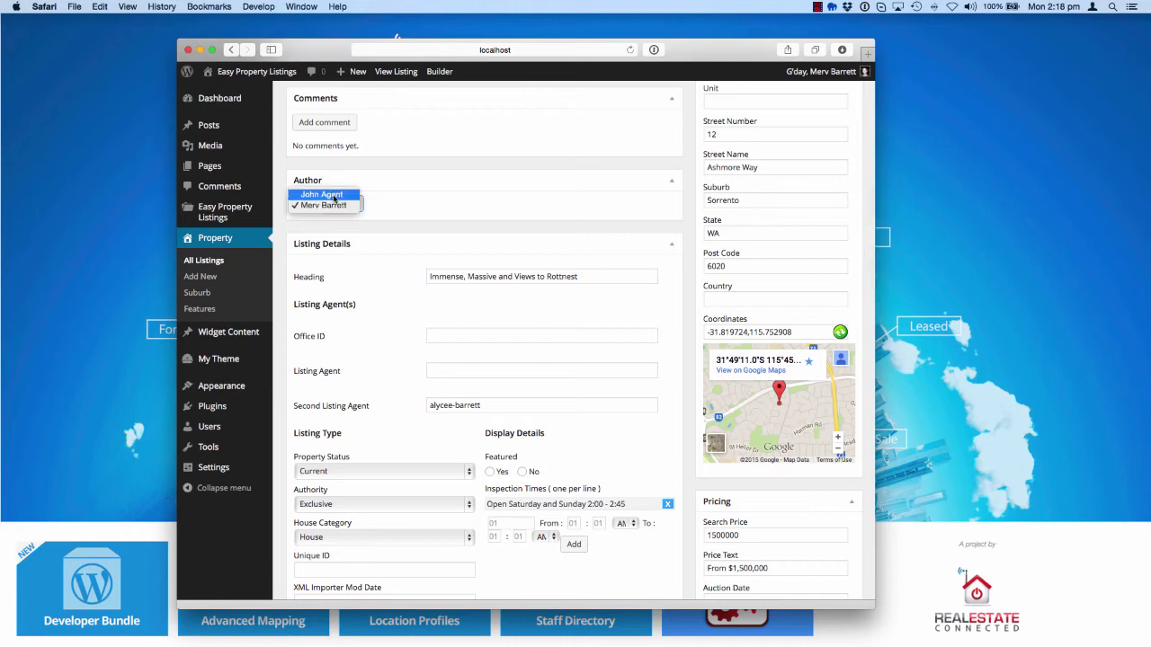
left_click(323, 195)
scroll(669, 252, "up", 8)
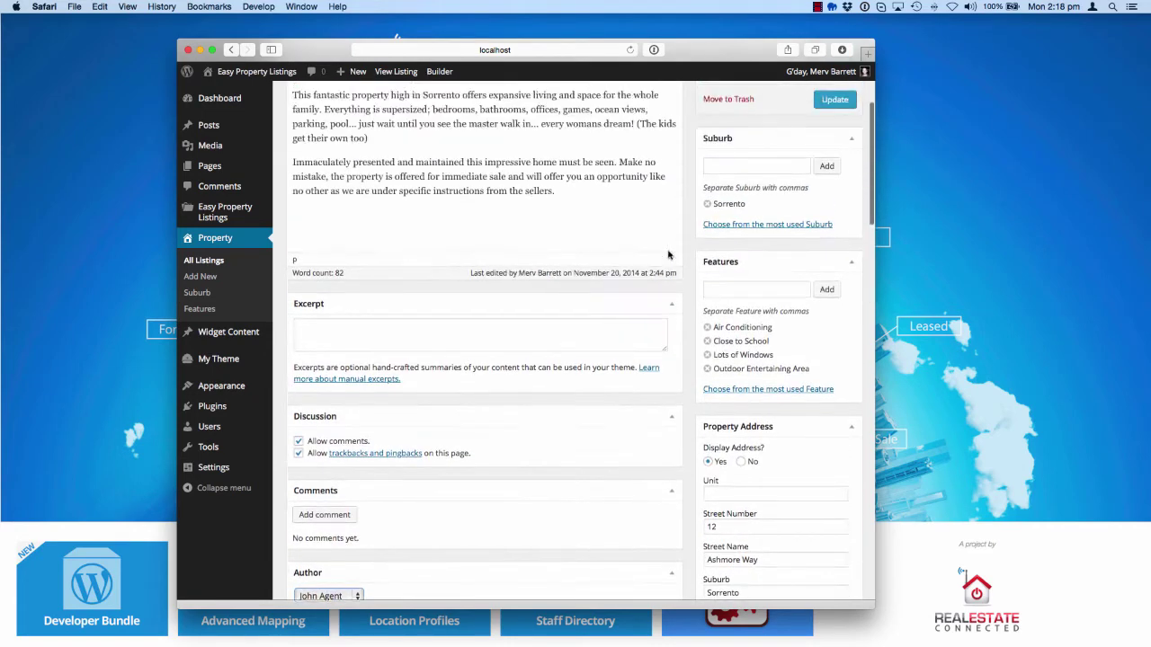
scroll(668, 255, "up", 2)
left_click(841, 156)
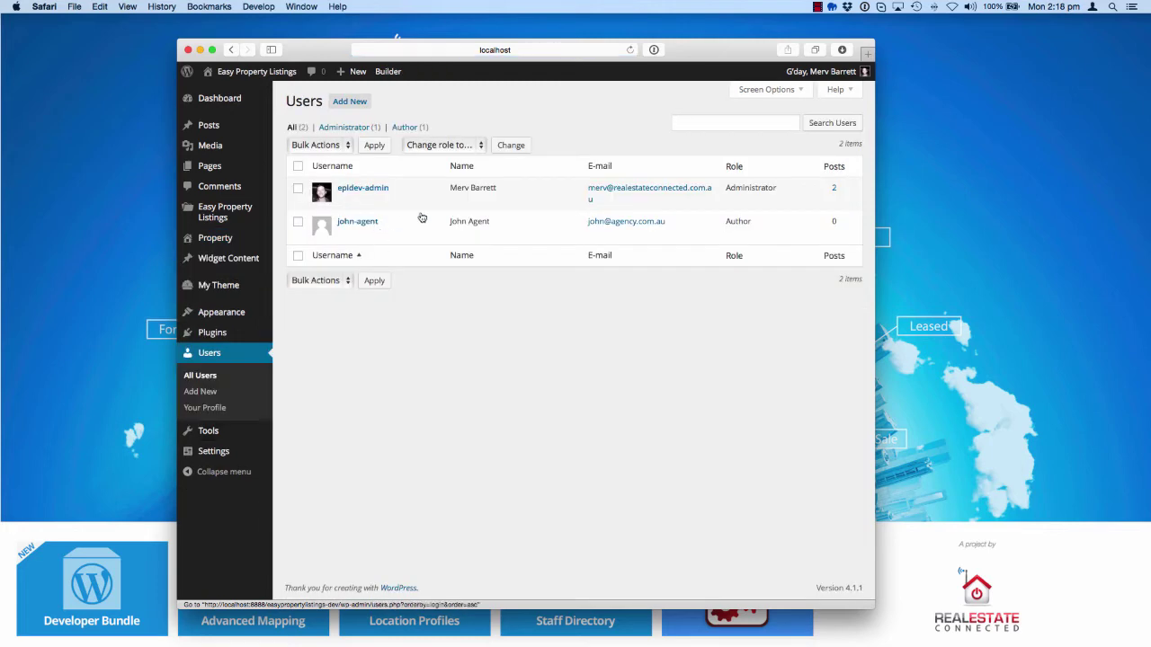
left_click(406, 234)
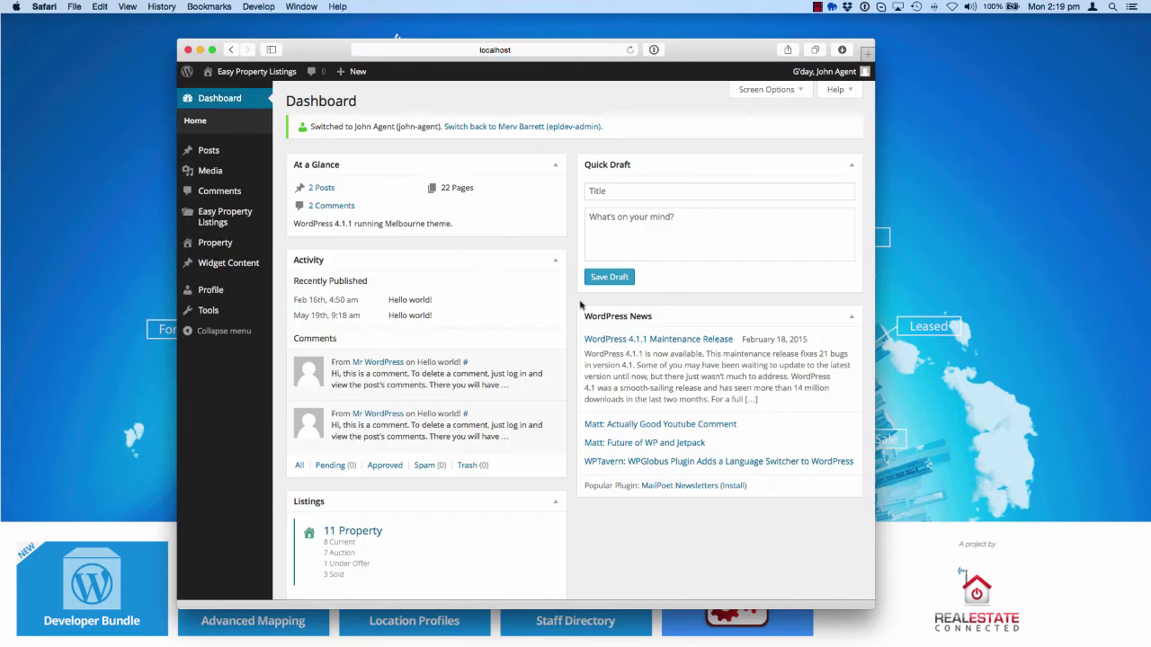
left_click(215, 246)
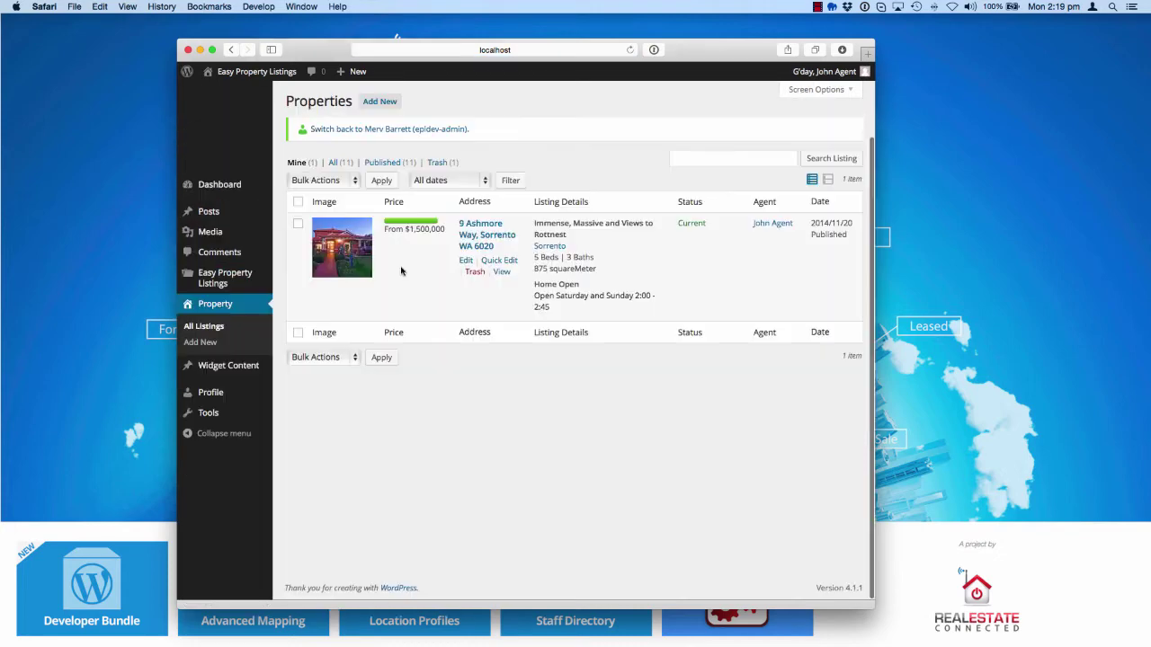
left_click(466, 261)
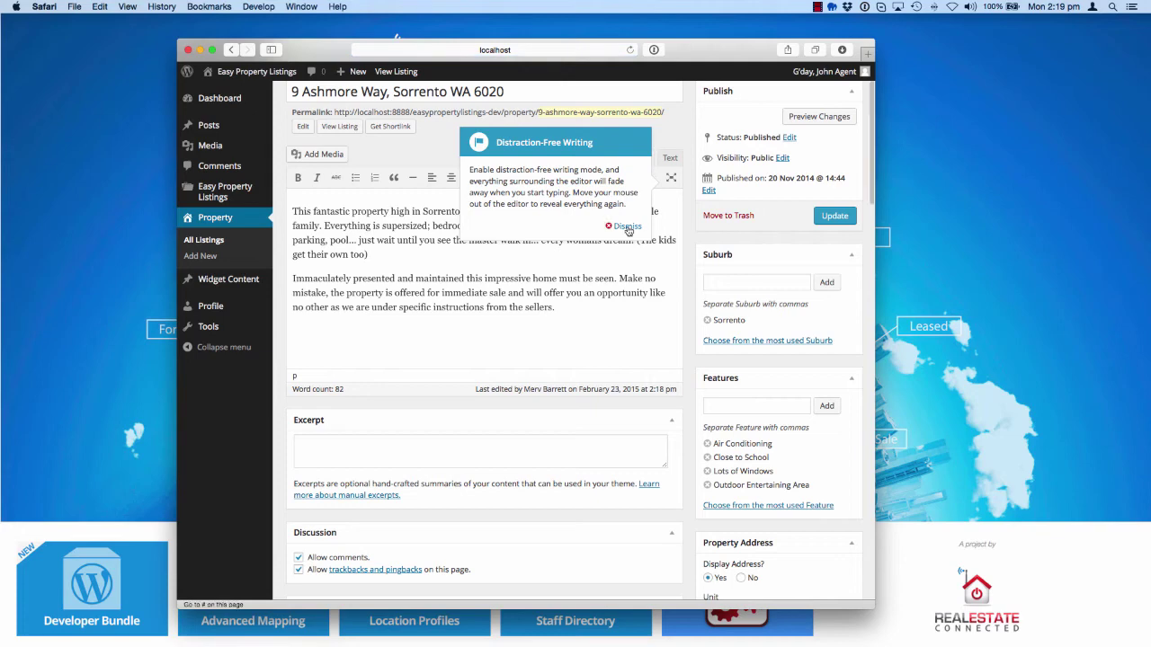
left_click(634, 237)
scroll(654, 359, "down", 2)
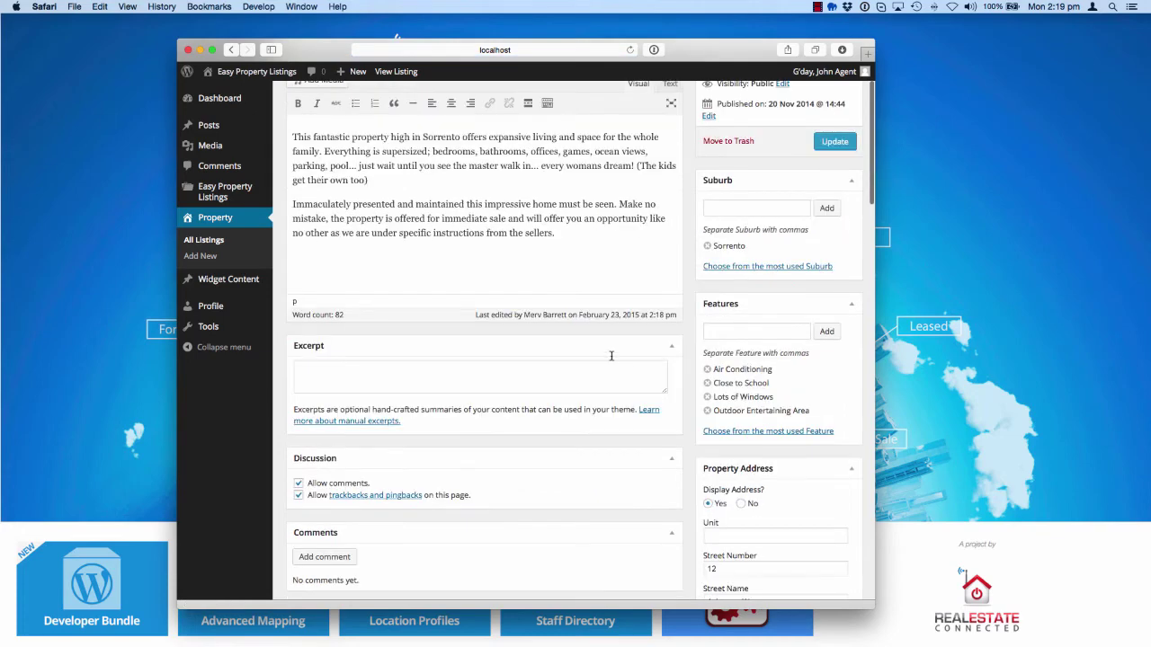
scroll(611, 356, "up", 4)
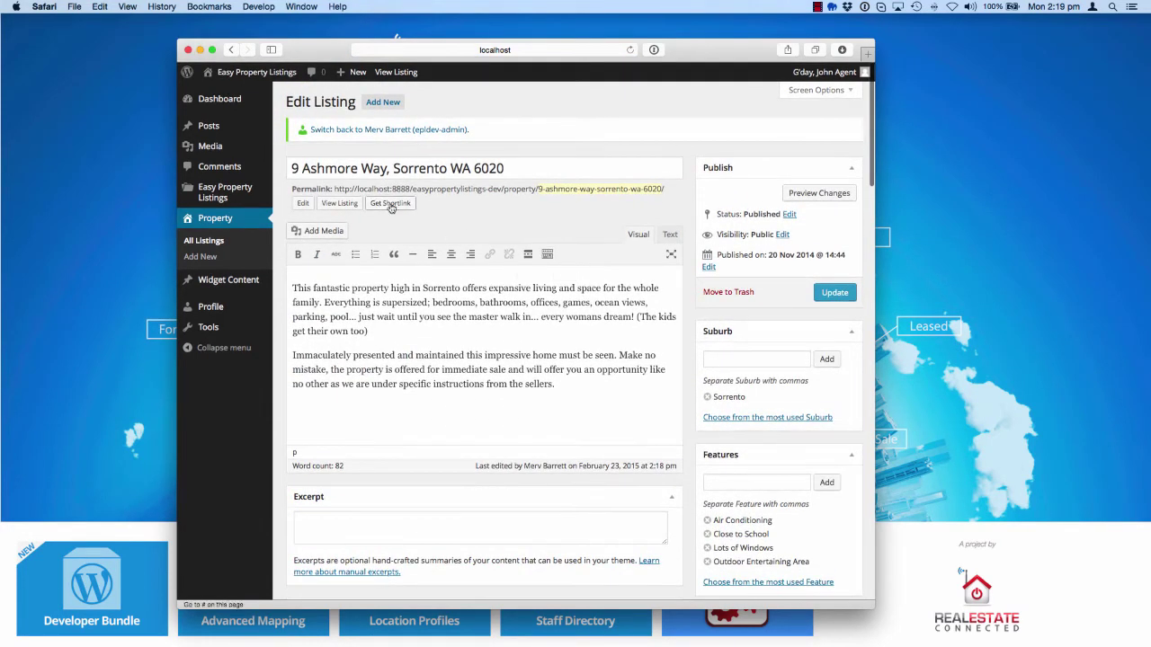
left_click(343, 204)
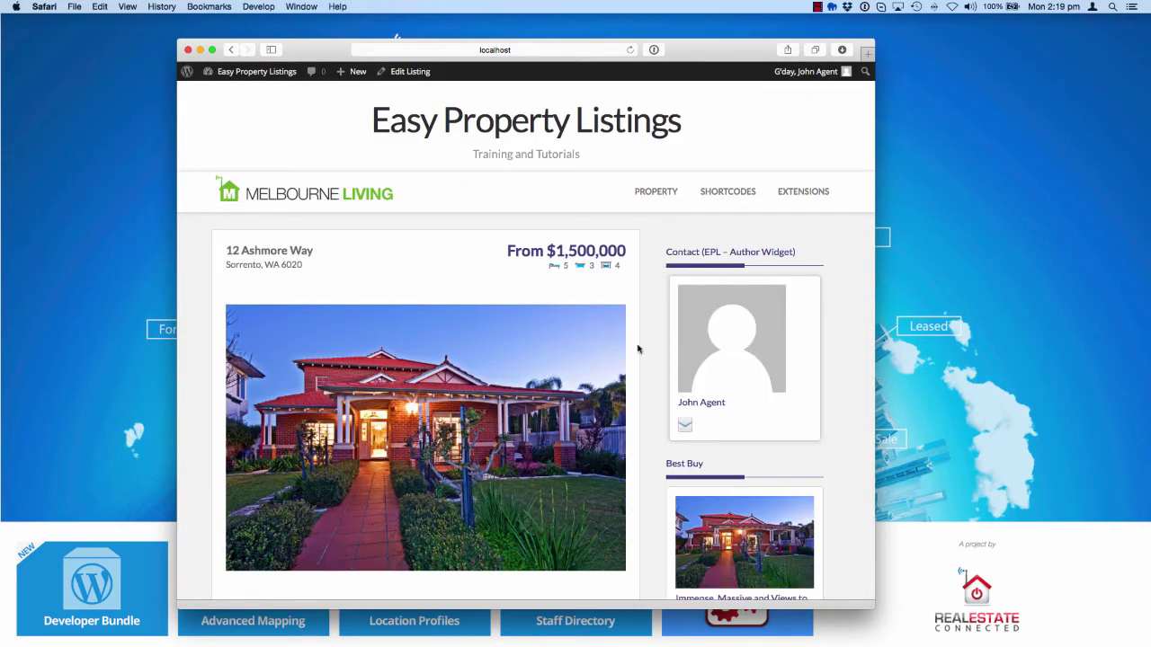
scroll(590, 385, "down", 10)
scroll(591, 386, "down", 12)
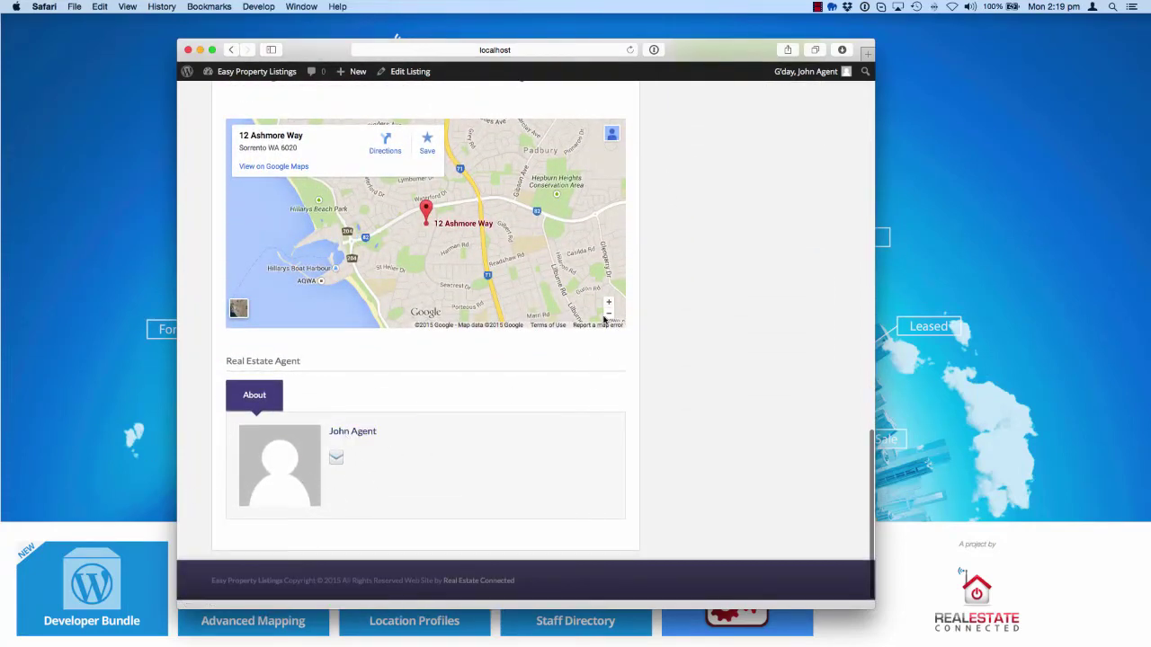
mouse_move(806, 79)
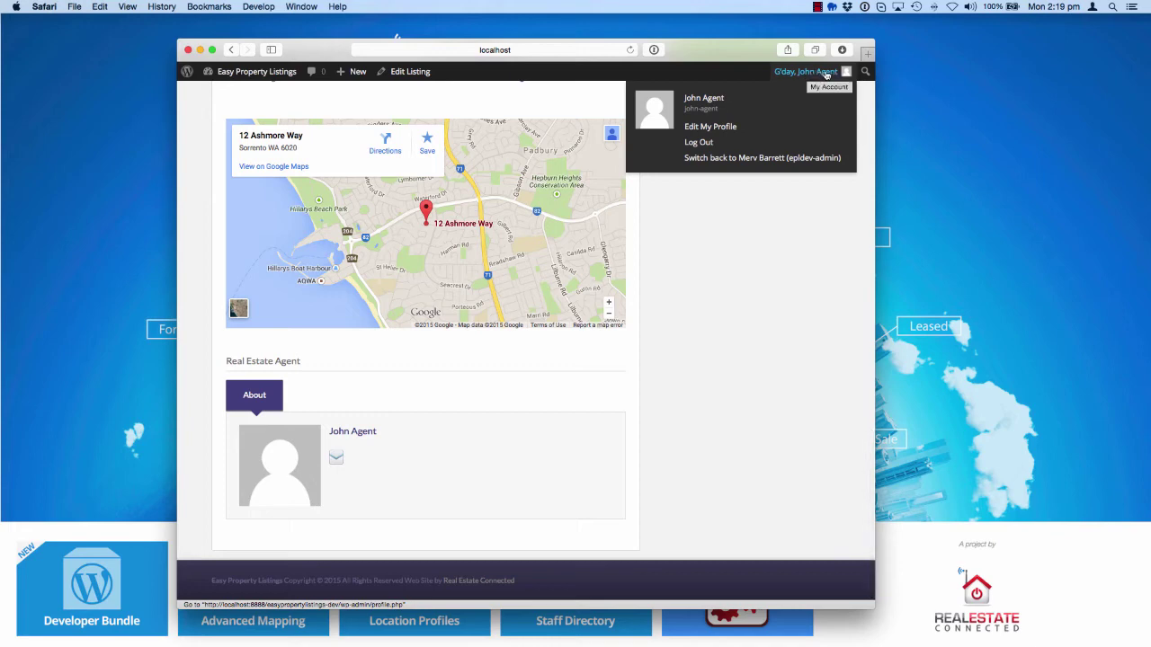
In Edit My Profile, enter the agent's mobile number, prefixed with 'Call' and the agent's name
left_click(711, 132)
scroll(531, 407, "down", 5)
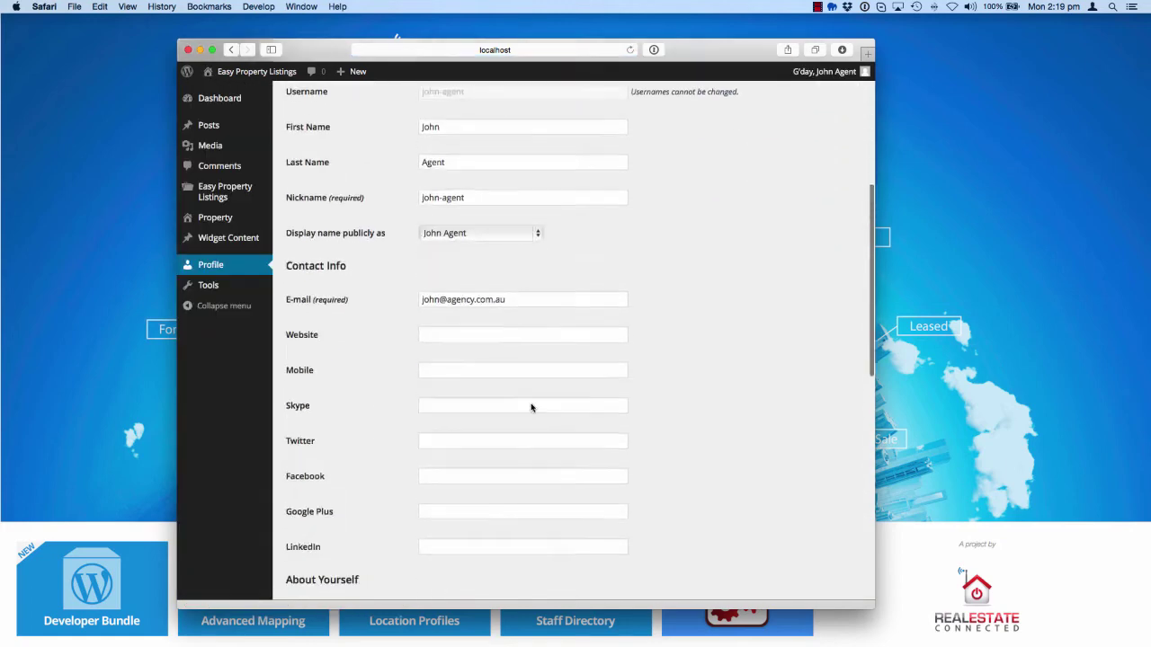
scroll(531, 407, "down", 2)
left_click(476, 277)
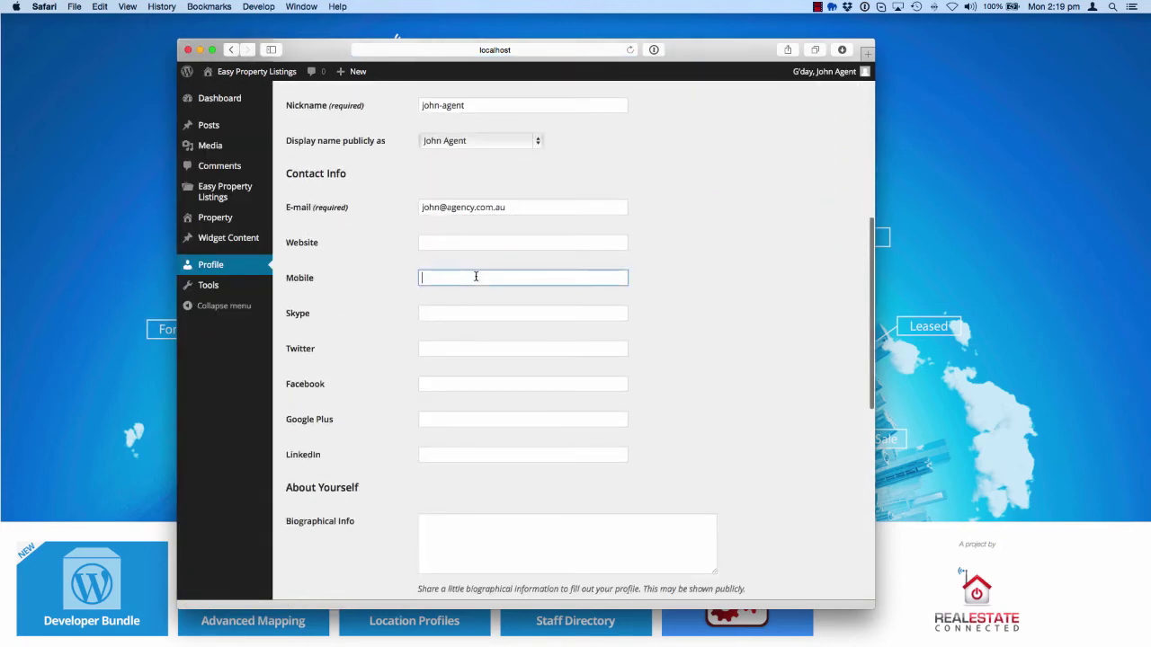
type("0400 000 000")
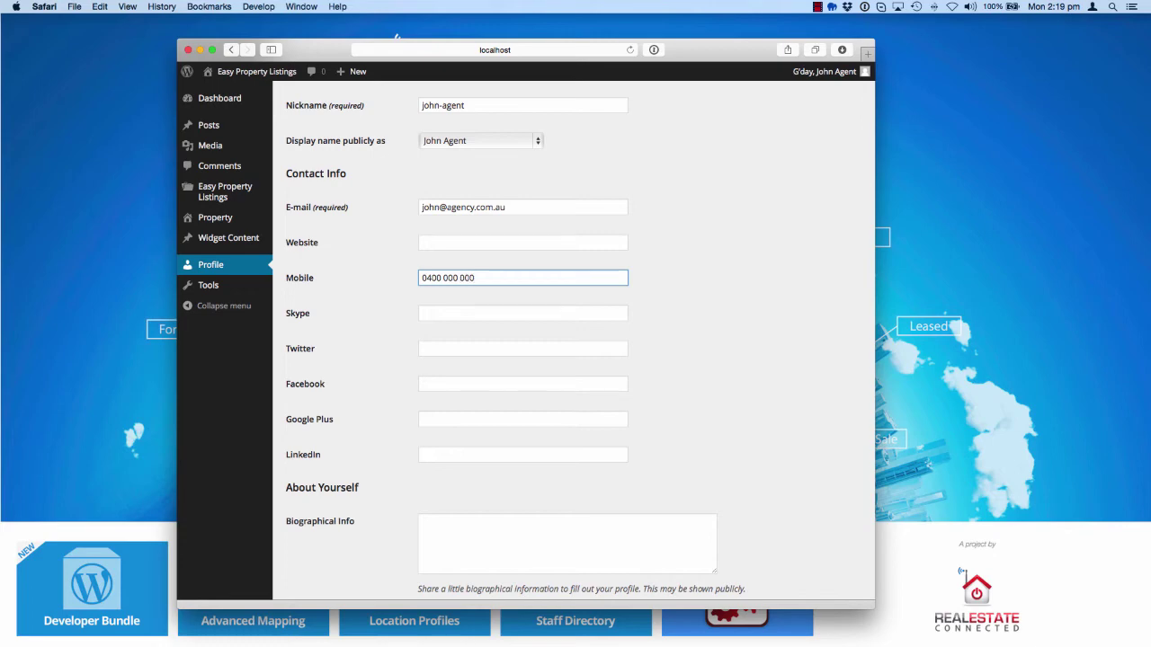
scroll(476, 277, "up", 1)
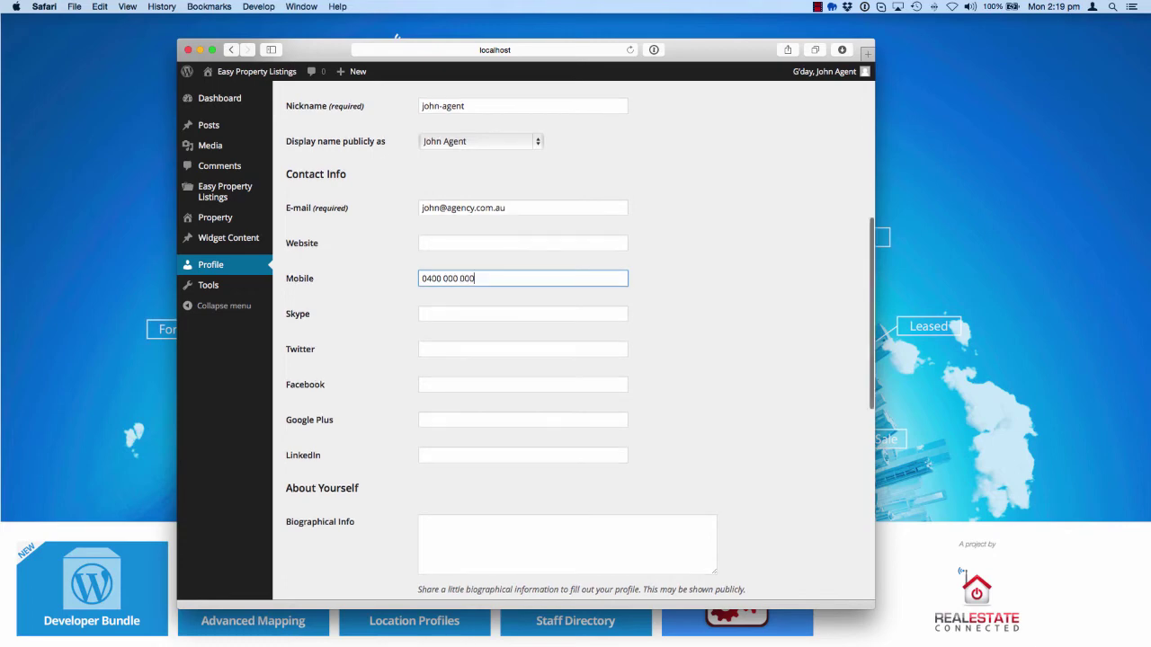
key("Left")
key("Left")
key("Left")
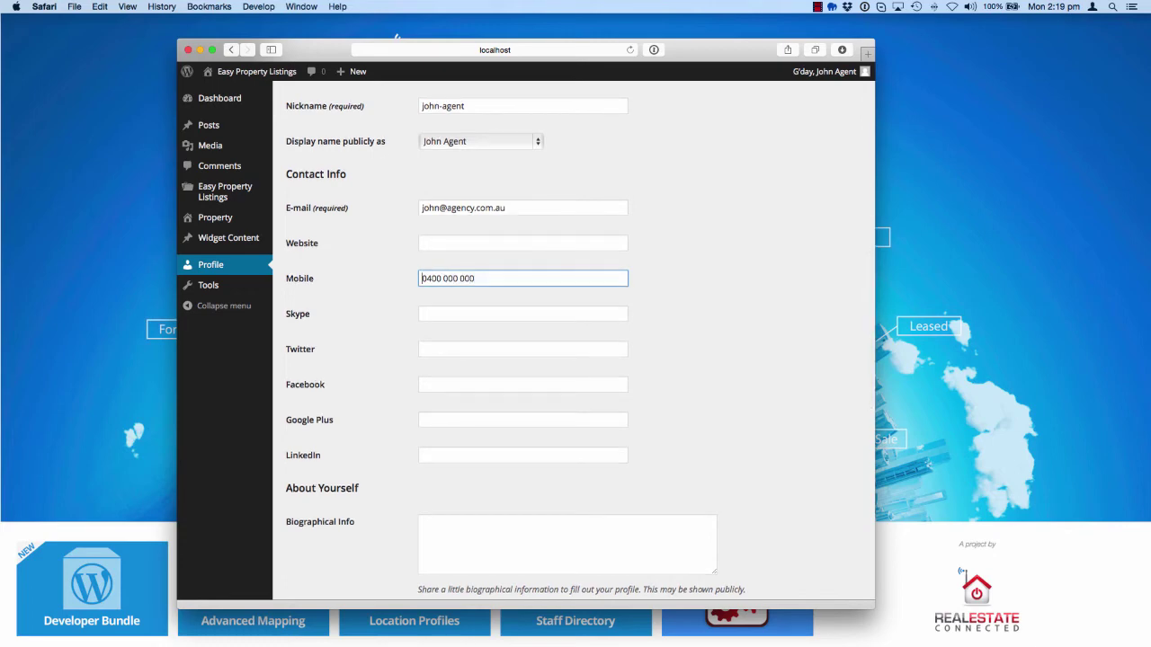
type("Jall Jonh")
key("BackSpace")
key("BackSpace")
key("BackSpace")
key("BackSpace")
key("BackSpace")
key("BackSpace")
key("BackSpace")
key("BackSpace")
key("BackSpace")
key("BackSpace")
type("Call John")
Fill in the agent's Skype, Twitter, Facebook, Google Plus and LinkedIn usernames
left_click(532, 314)
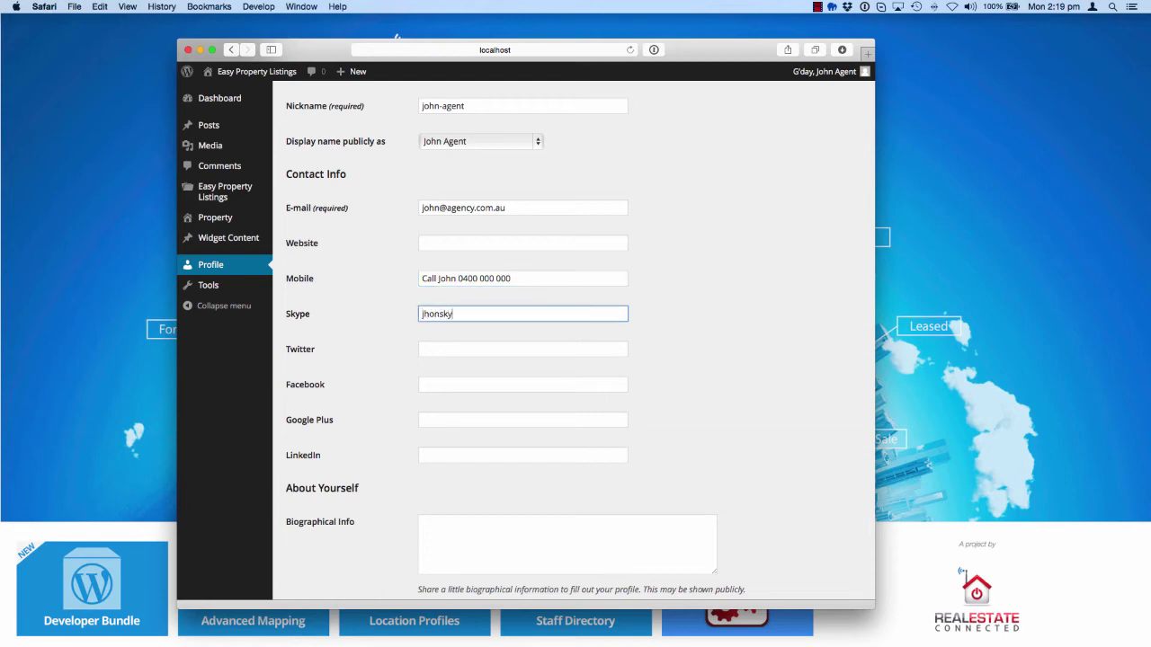
left_click(526, 353)
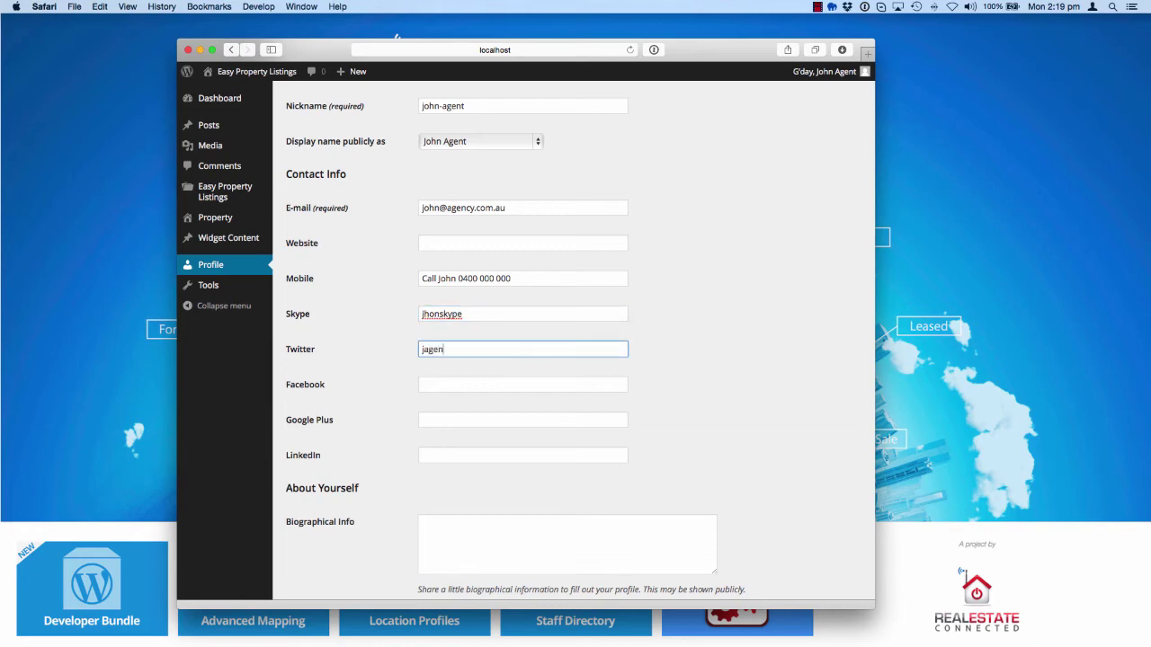
left_click(539, 384)
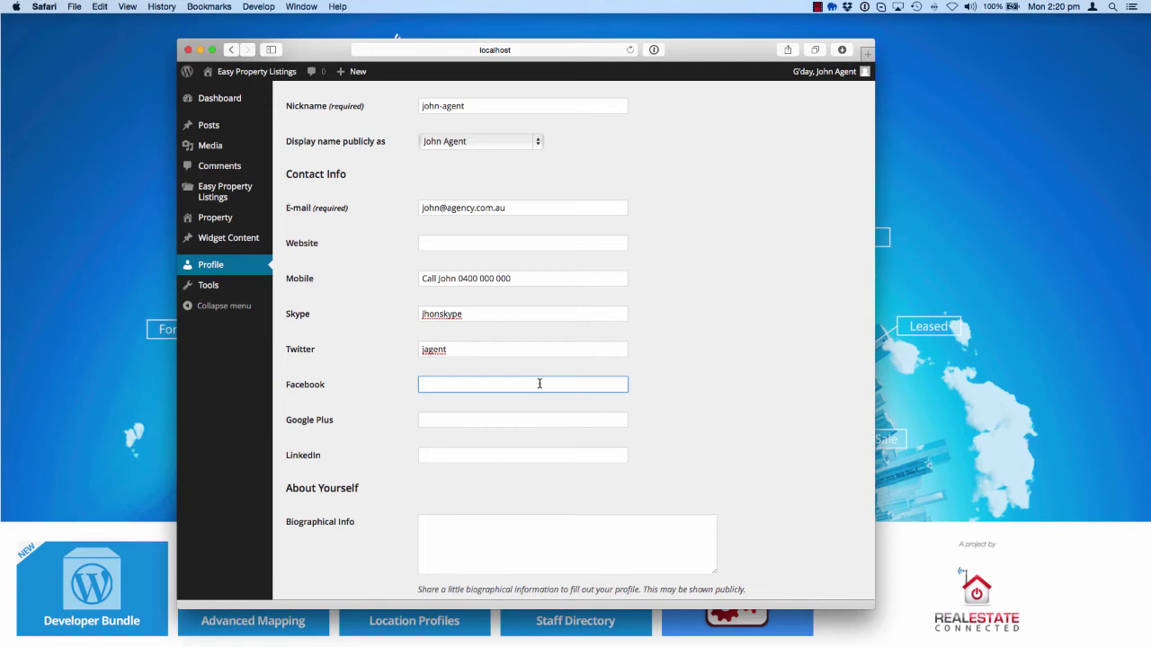
type("johnagent")
left_click(551, 422)
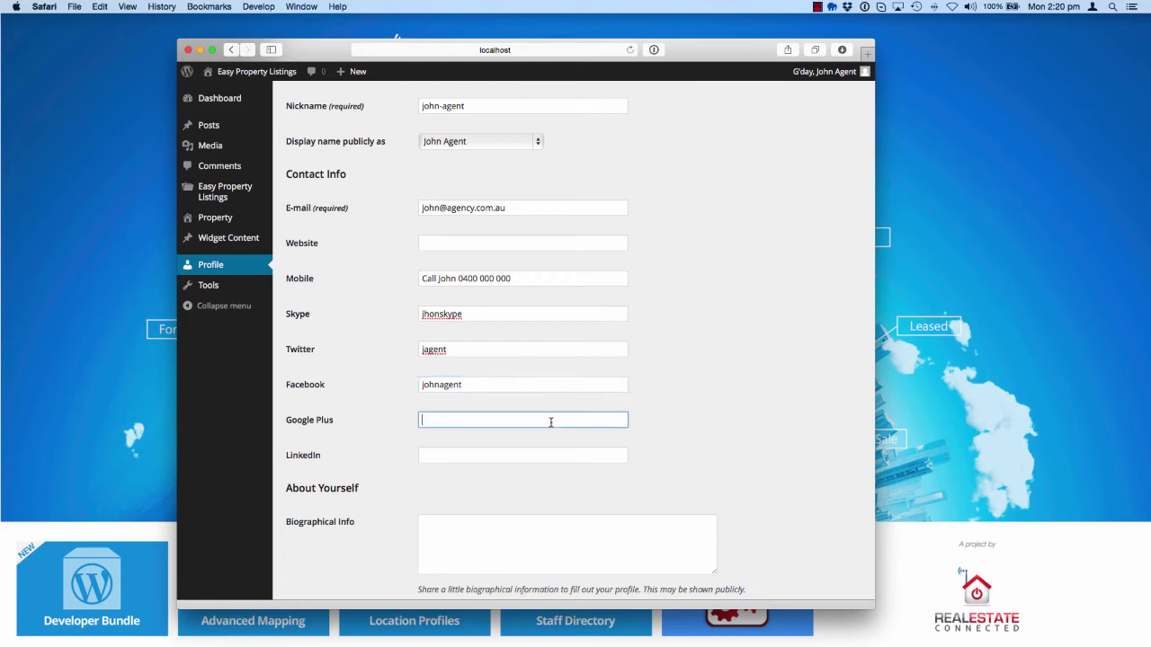
type("johnagent")
left_click(528, 453)
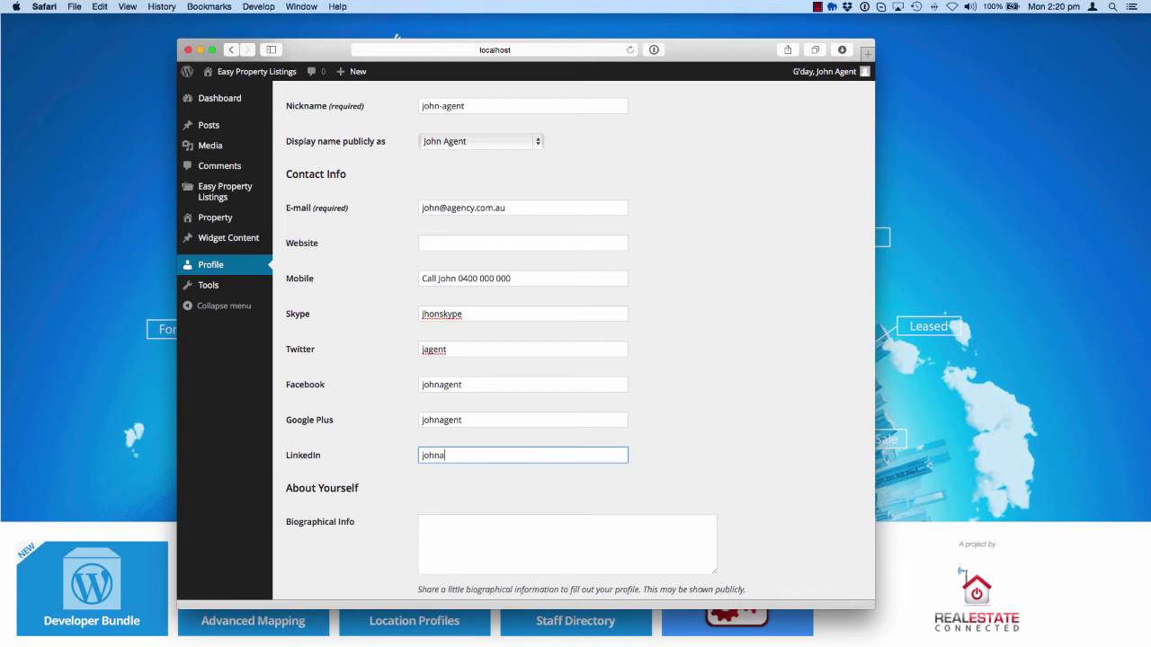
Write the bio 'Really enjoy selling property for home owners. Just give me a call.'
left_click(589, 551)
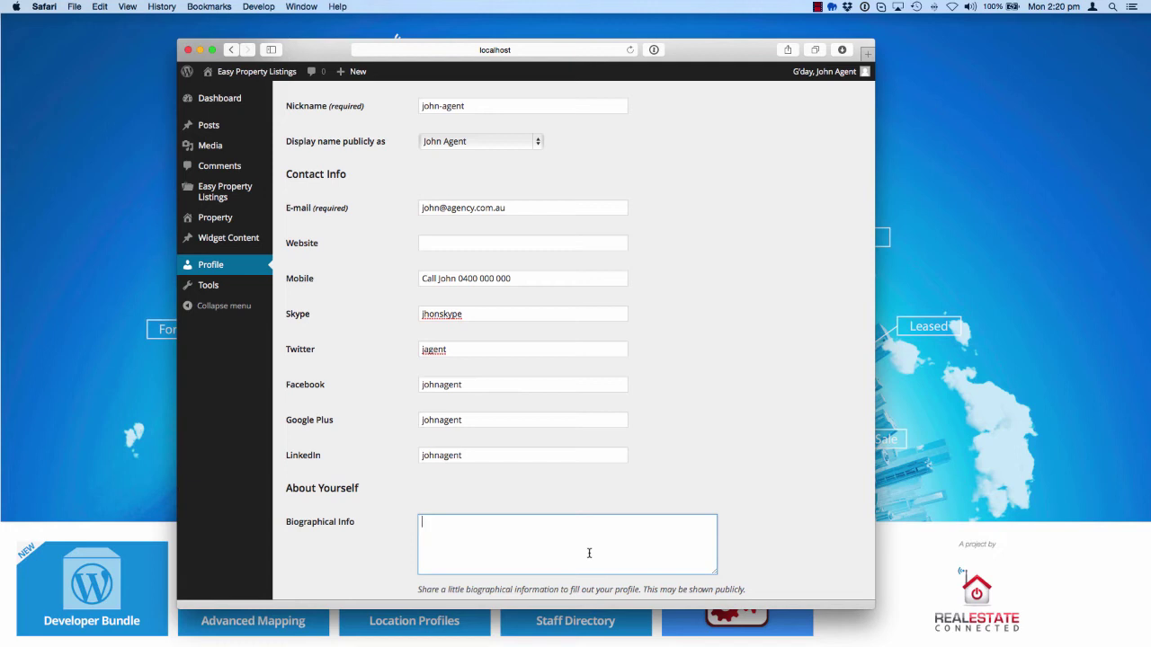
type("Really enjoy selling property for h")
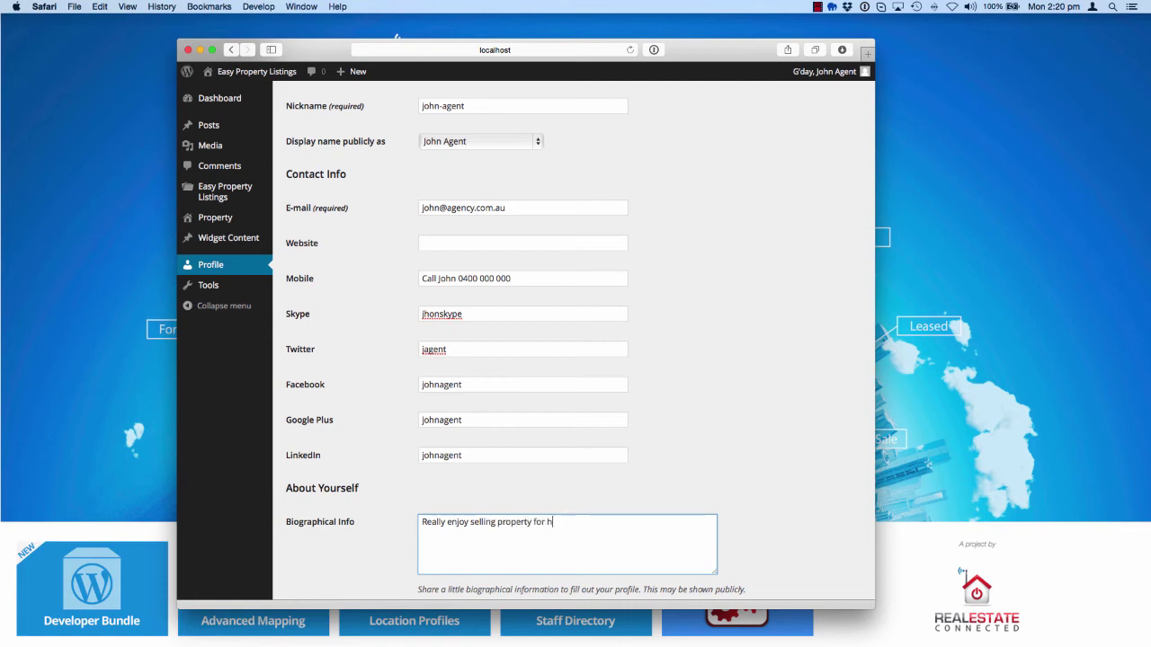
type("ome owners. Just give me a call.")
scroll(522, 509, "down", 10)
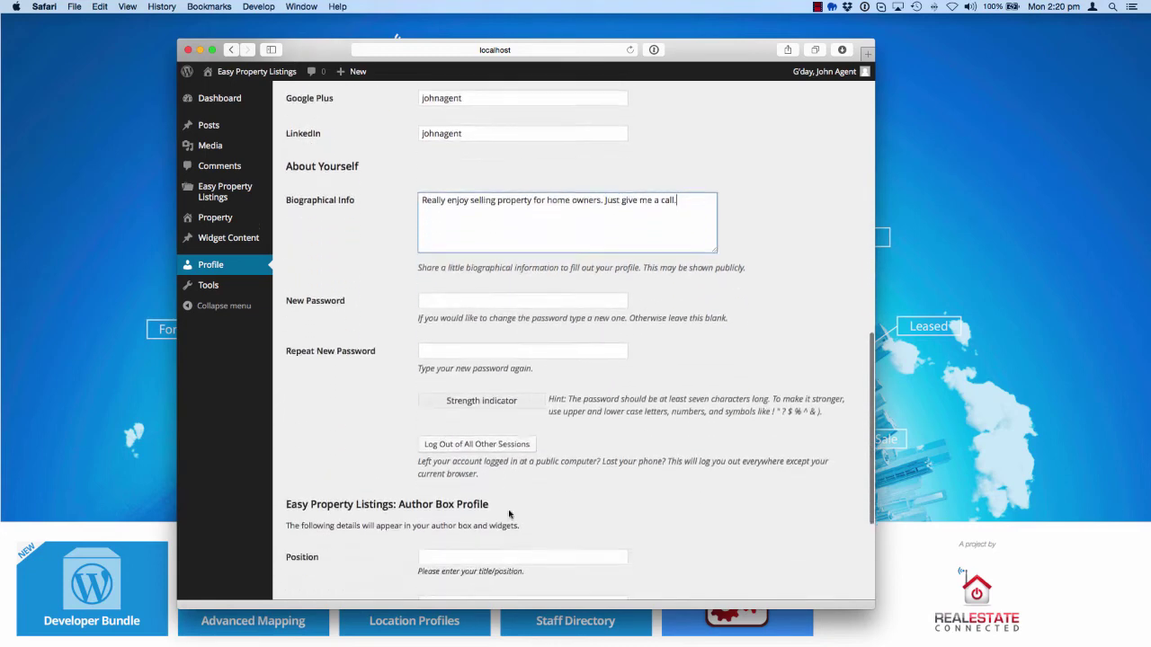
Enter 'Sales Associate' as the Author Box Position and 'Helping owners move' as the Slogan
scroll(499, 329, "down", 5)
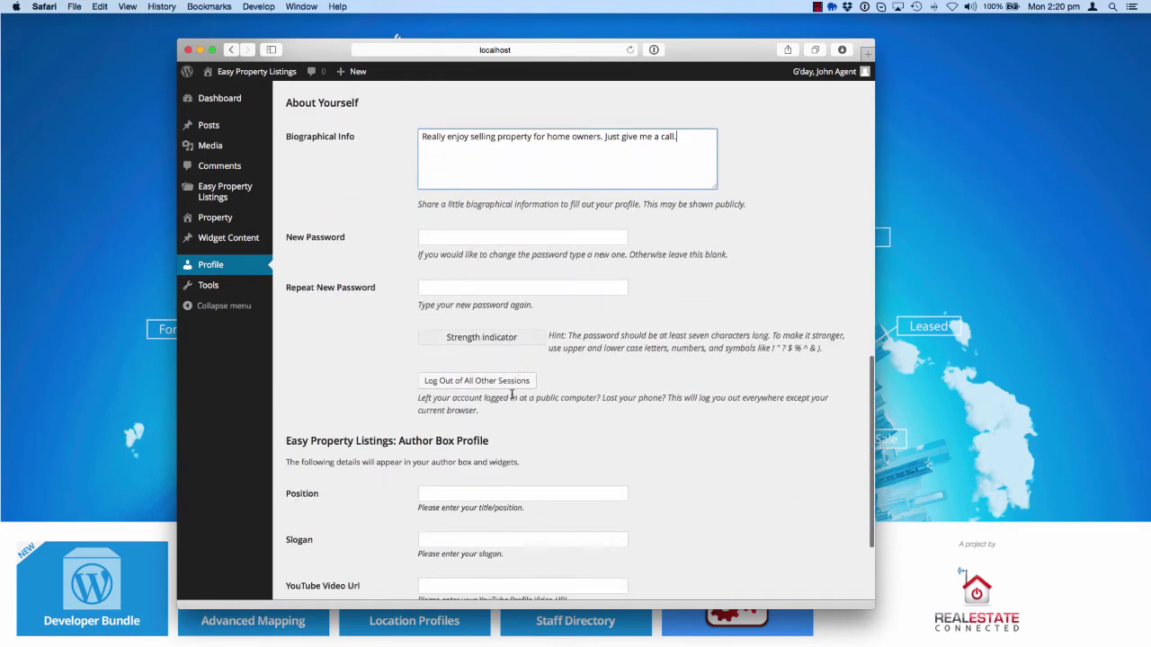
left_click(500, 352)
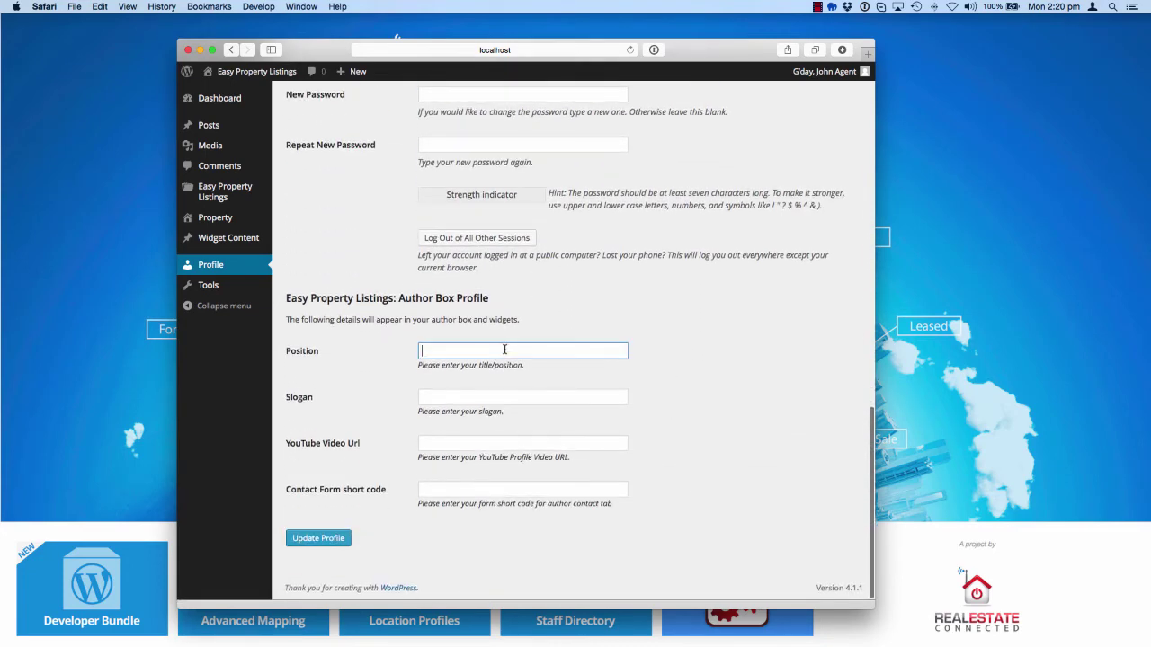
type("Sales Associate")
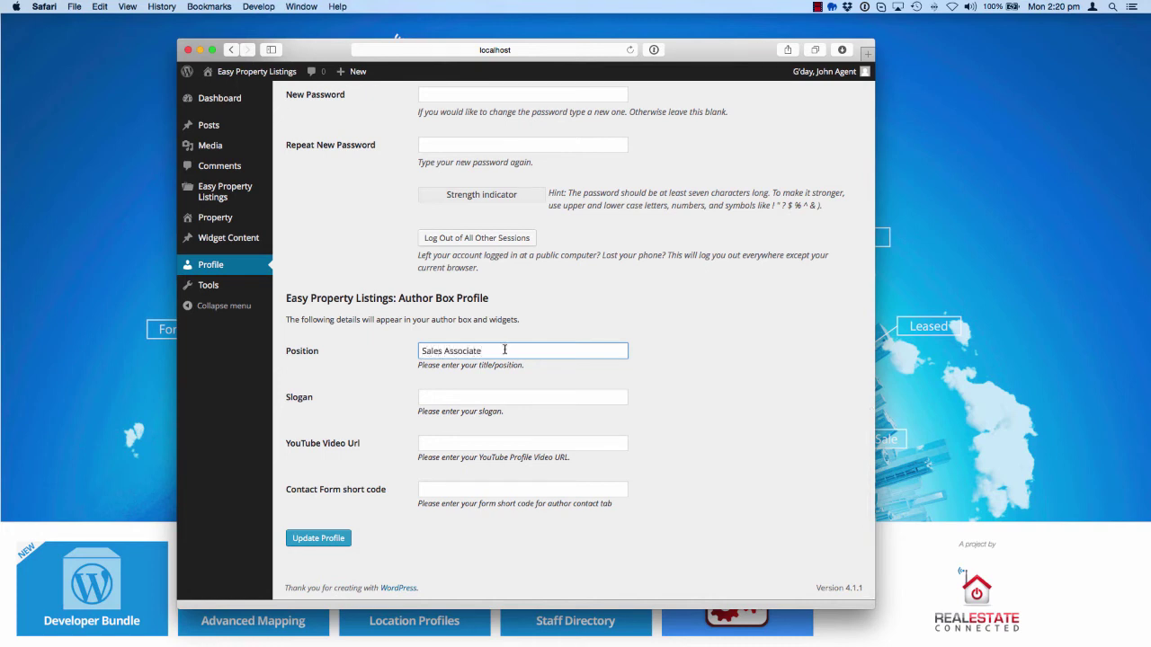
left_click(499, 397)
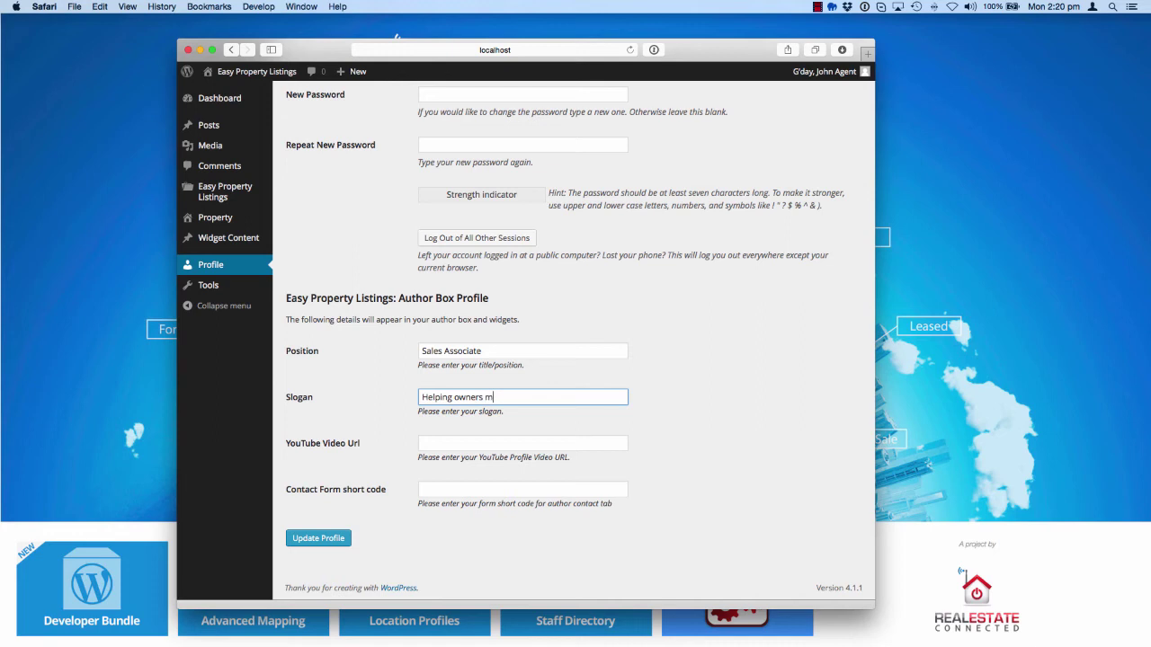
left_click(517, 441)
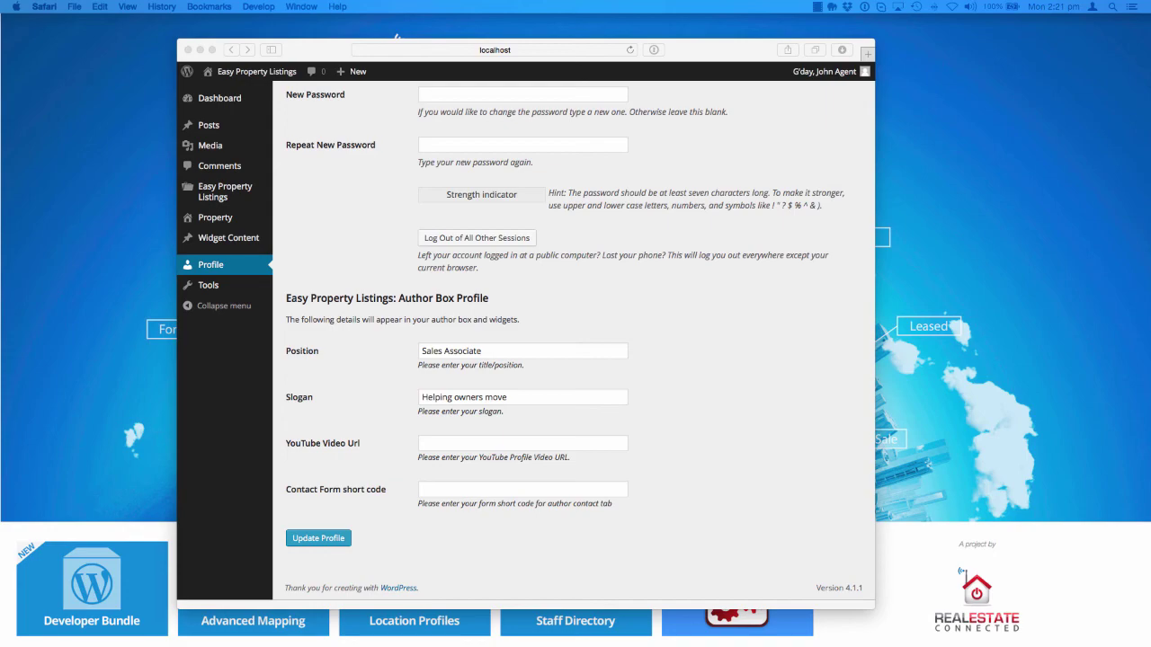
key("super+Tab")
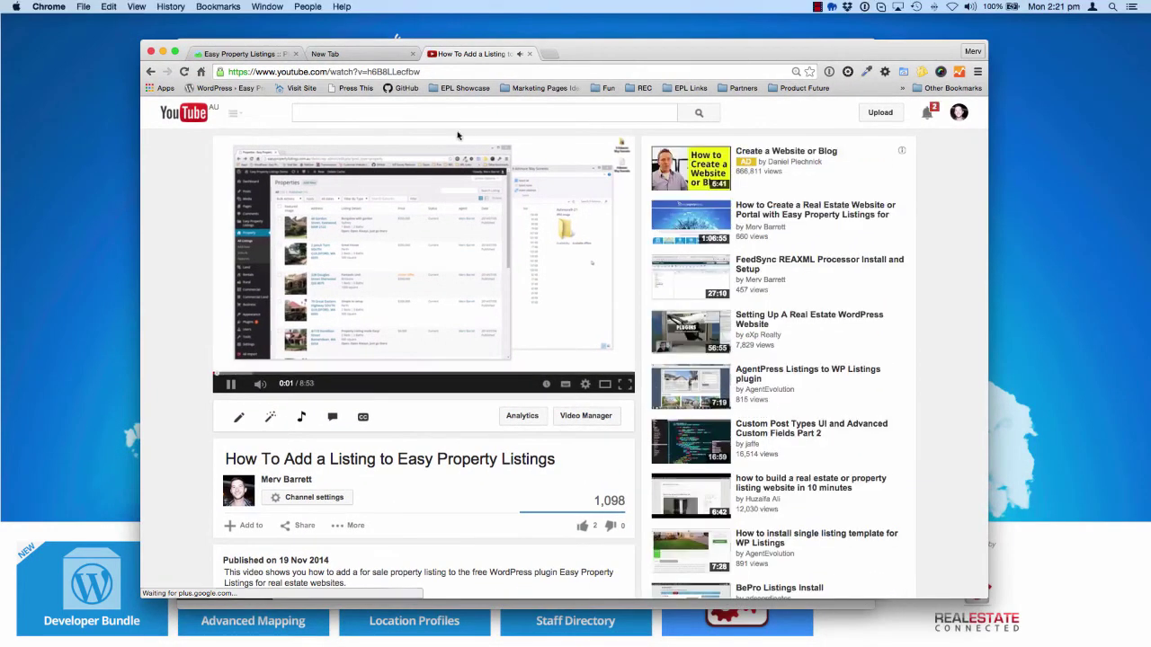
Pause the 'How To Add a Listing to Easy Property Listings' video and select its full URL
left_click(230, 385)
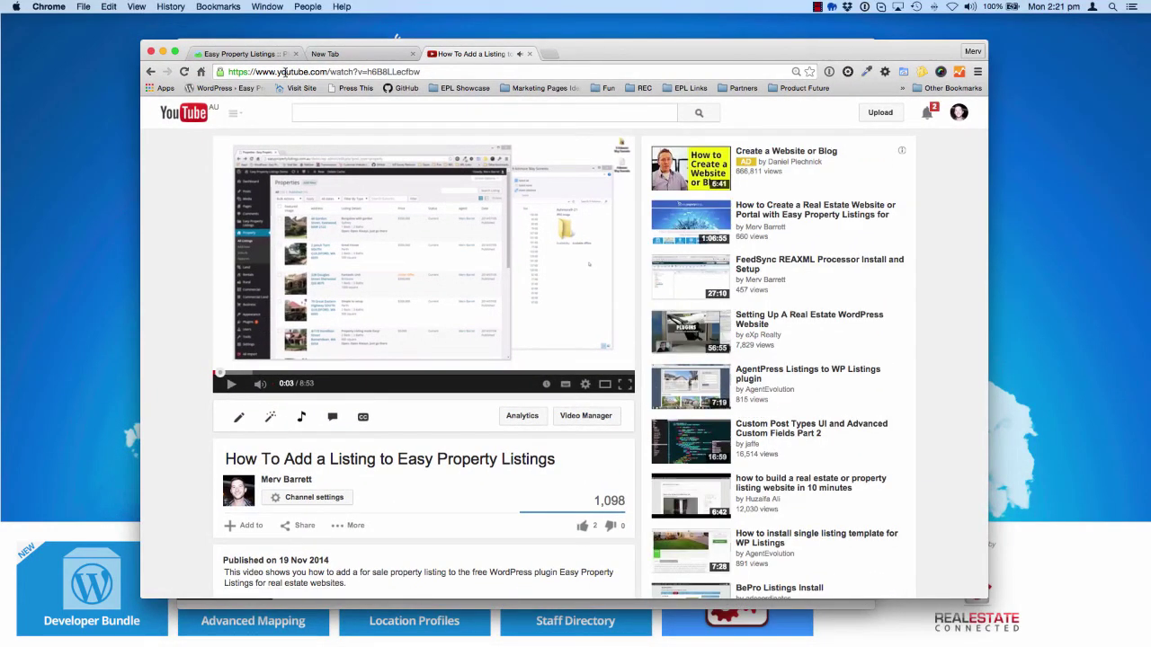
left_click_drag(426, 72, 226, 79)
key("super+c")
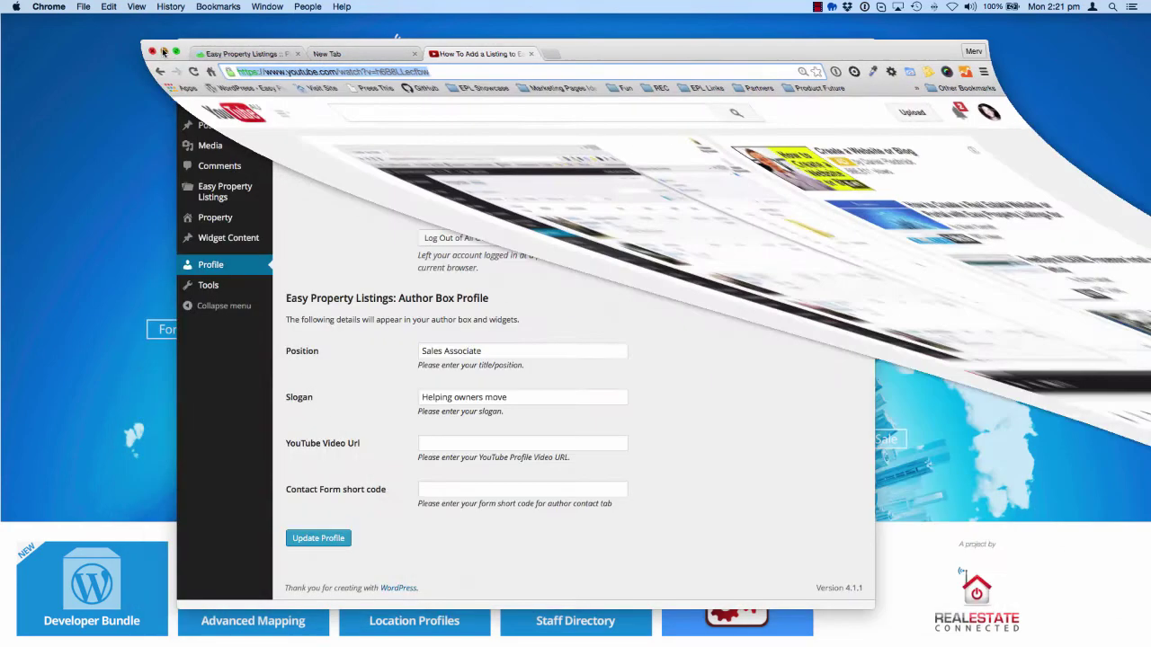
Paste the YouTube link into the profile's video field, update the profile, and go to the Ashmore Way listing
left_click(483, 443)
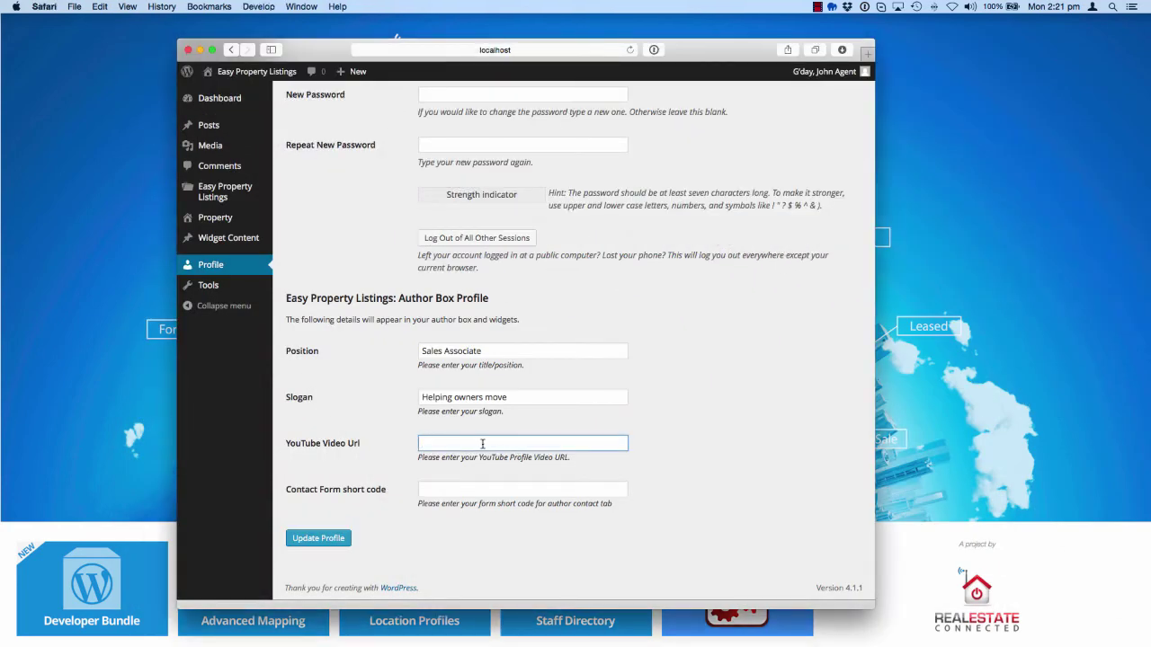
key("super+v")
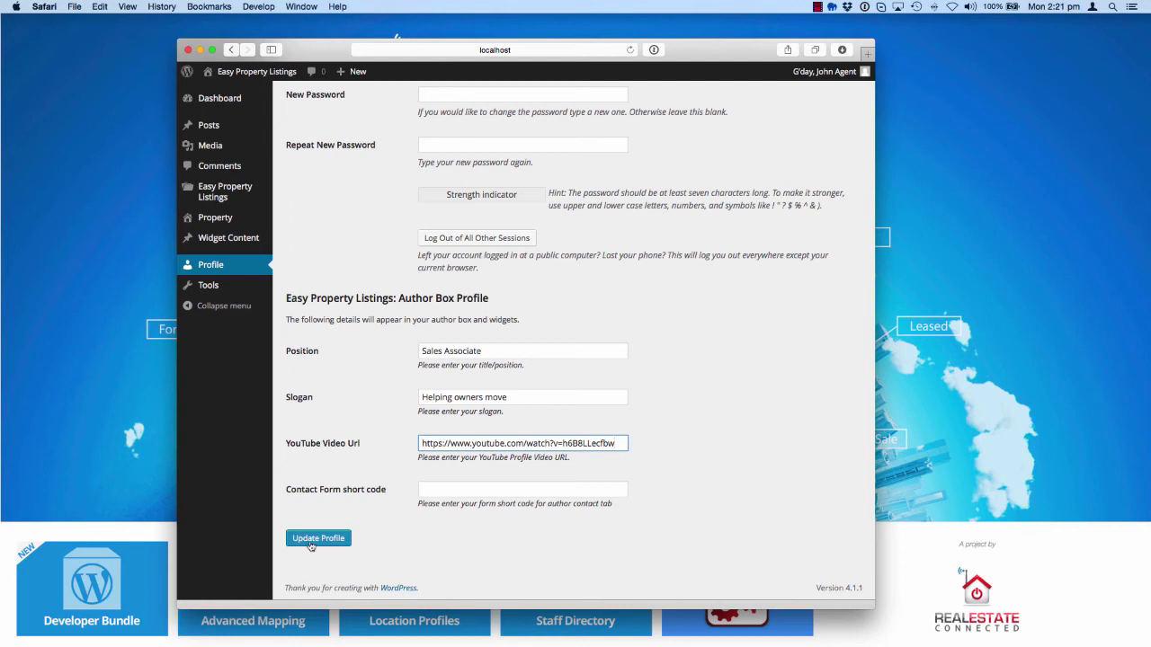
left_click(310, 543)
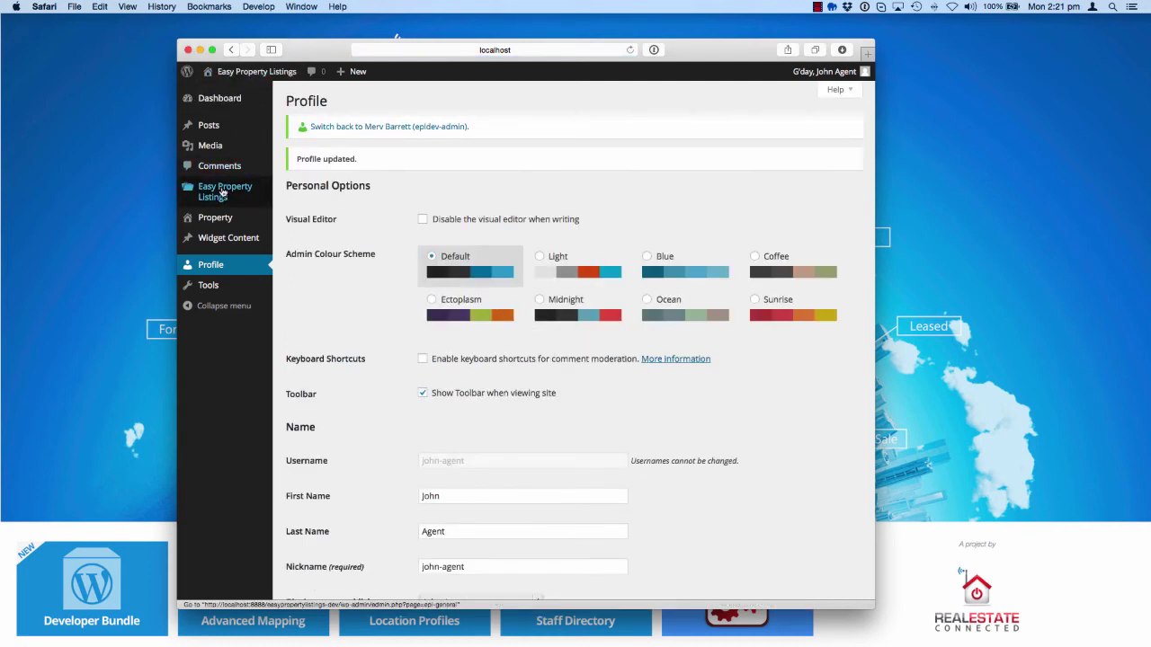
left_click(216, 219)
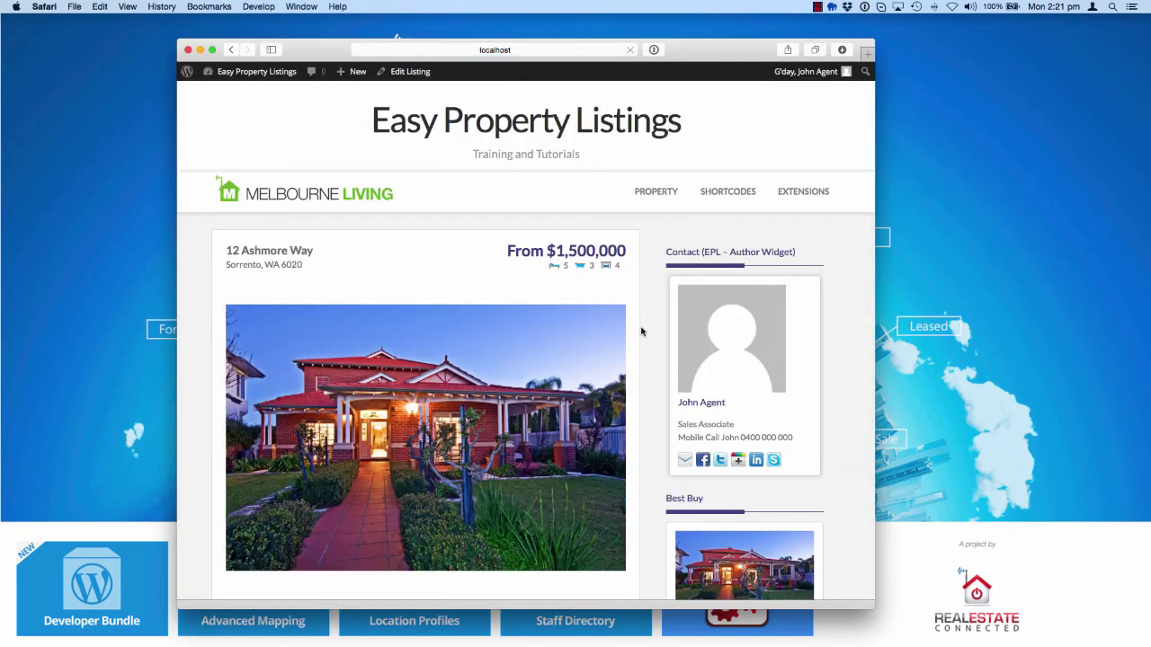
Scroll to the Real Estate Agent box and check the phone line and 'Helping owners move' slogan
scroll(648, 336, "down", 10)
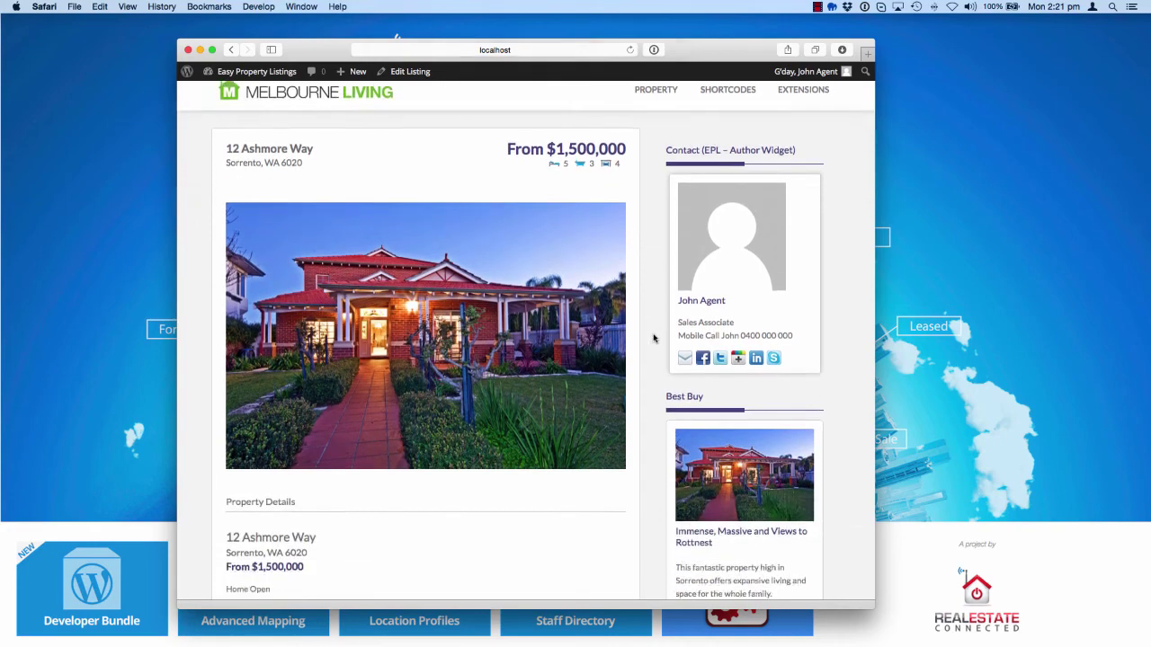
scroll(654, 338, "down", 15)
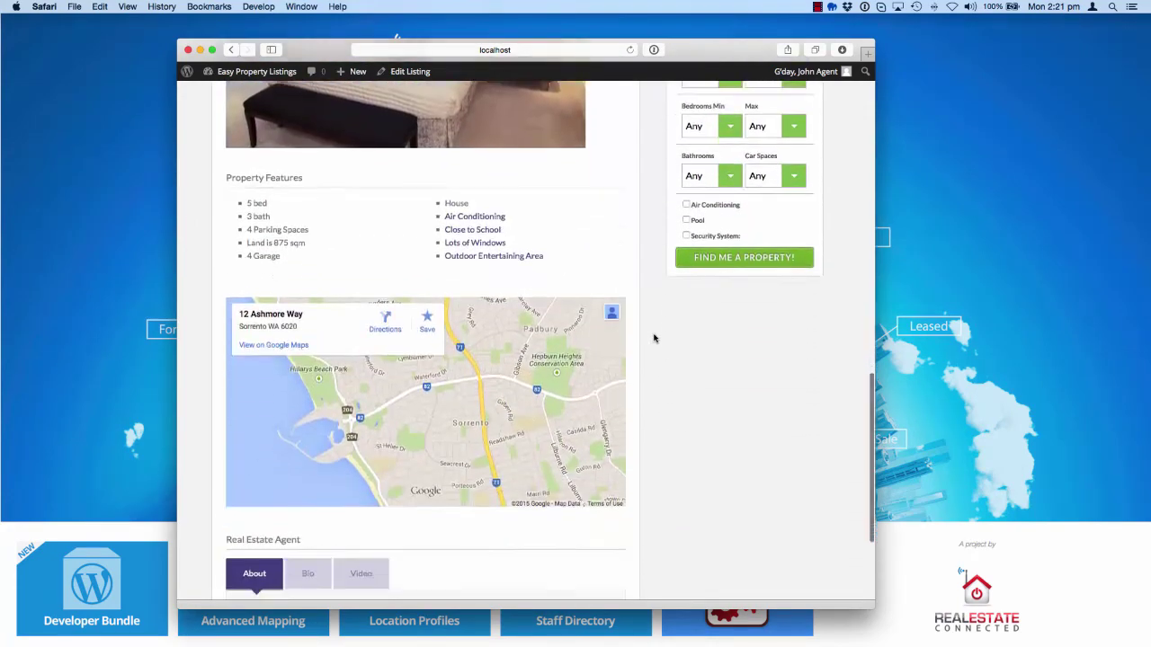
scroll(653, 338, "down", 2)
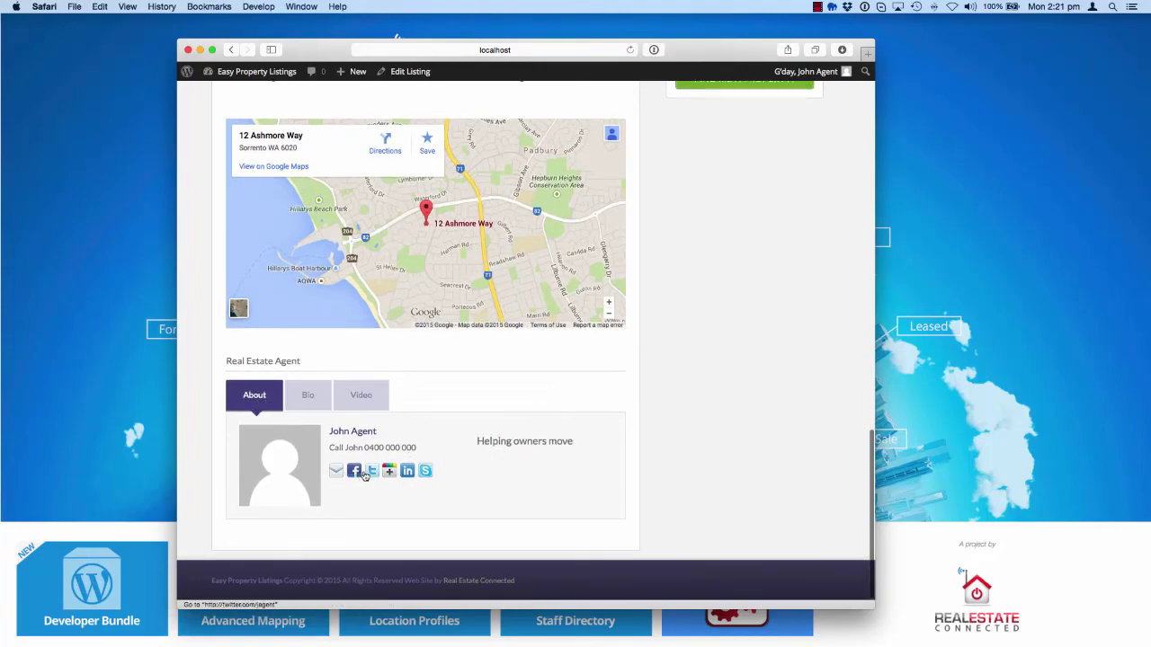
left_click_drag(431, 447, 345, 448)
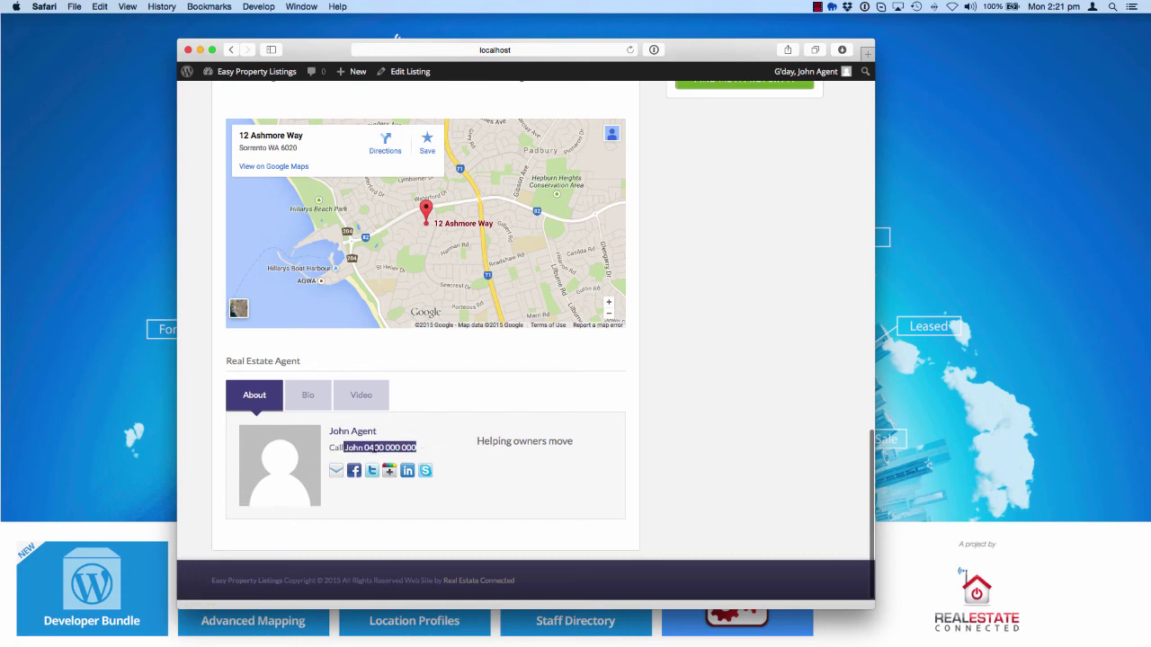
left_click(377, 447)
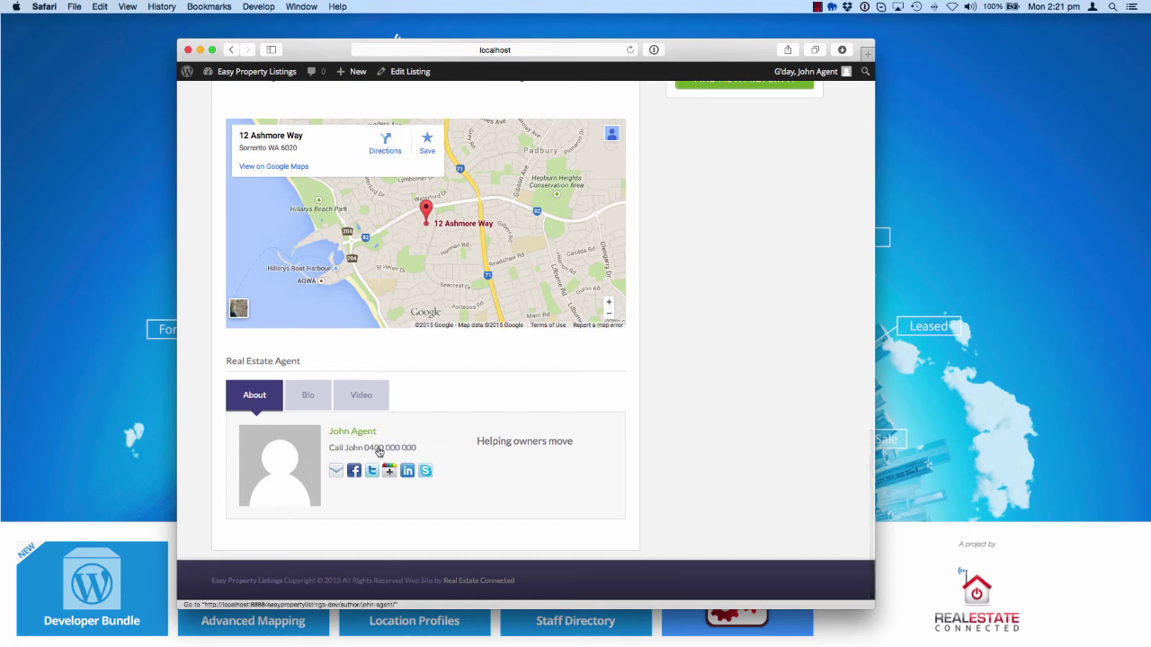
left_click_drag(588, 439, 487, 445)
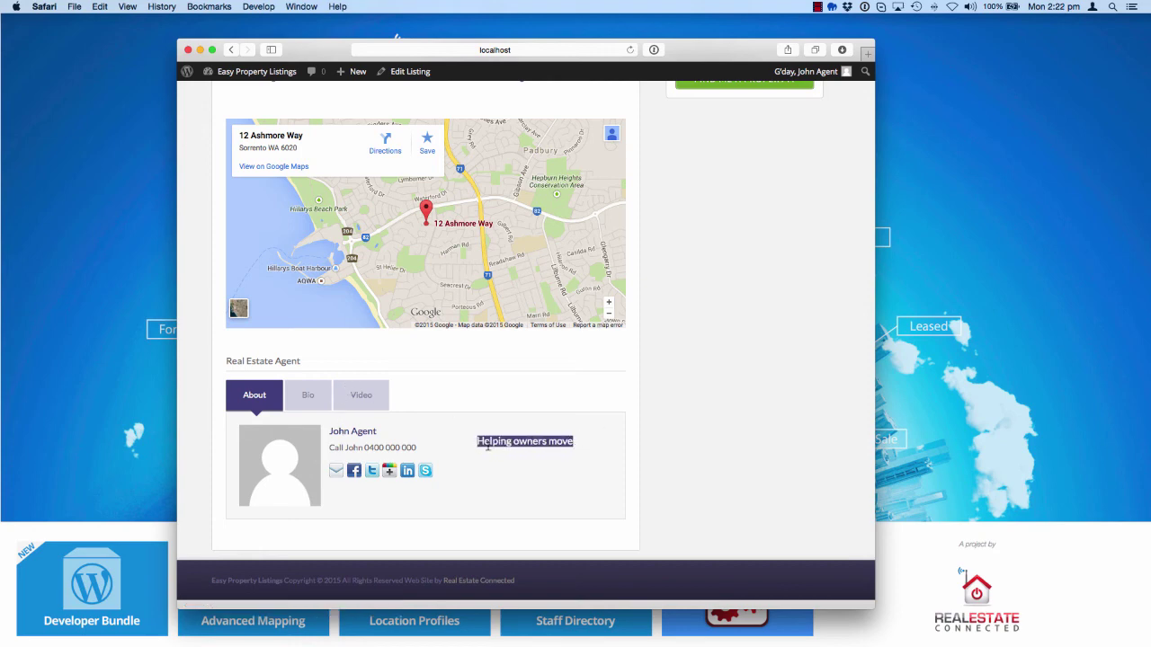
View the agent box's Bio, Video and About tabs, then narrow the browser window
left_click(321, 396)
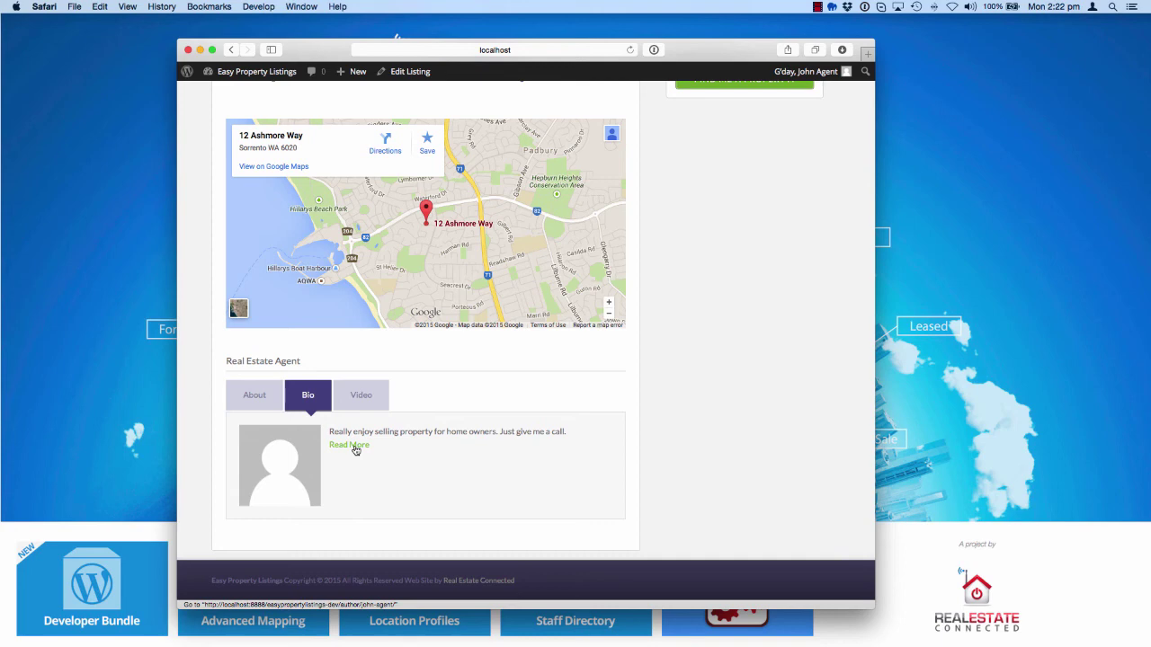
left_click(372, 404)
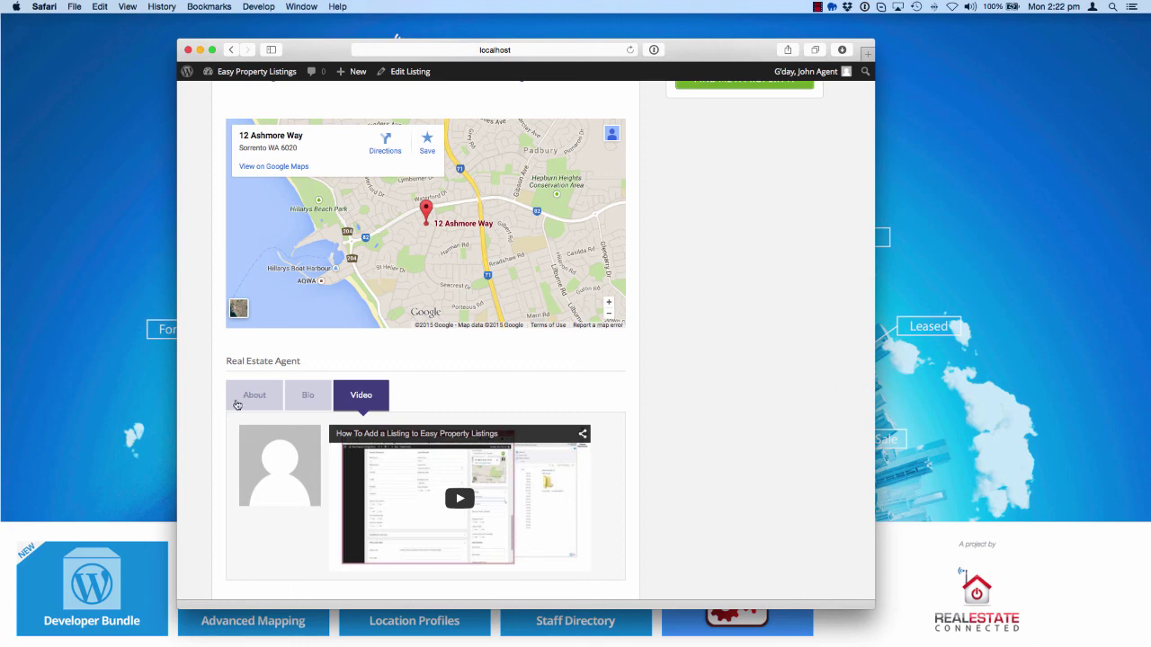
left_click(237, 404)
left_click_drag(831, 416, 438, 419)
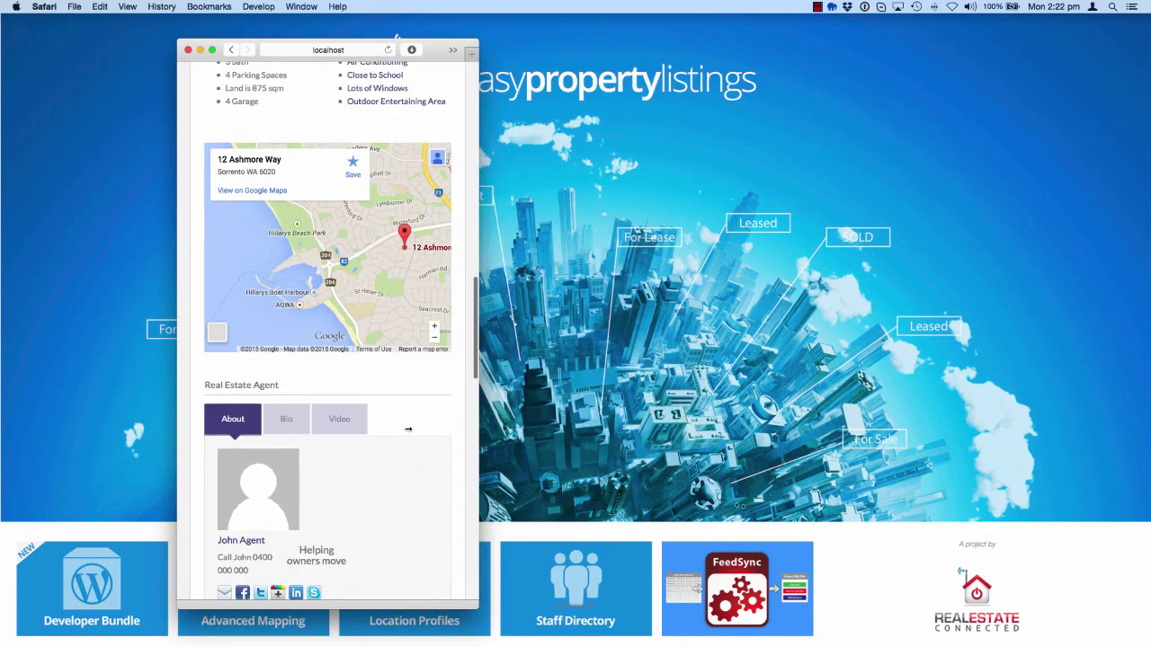
Widen the browser window back to full width after the narrow-layout preview
scroll(395, 445, "down", 8)
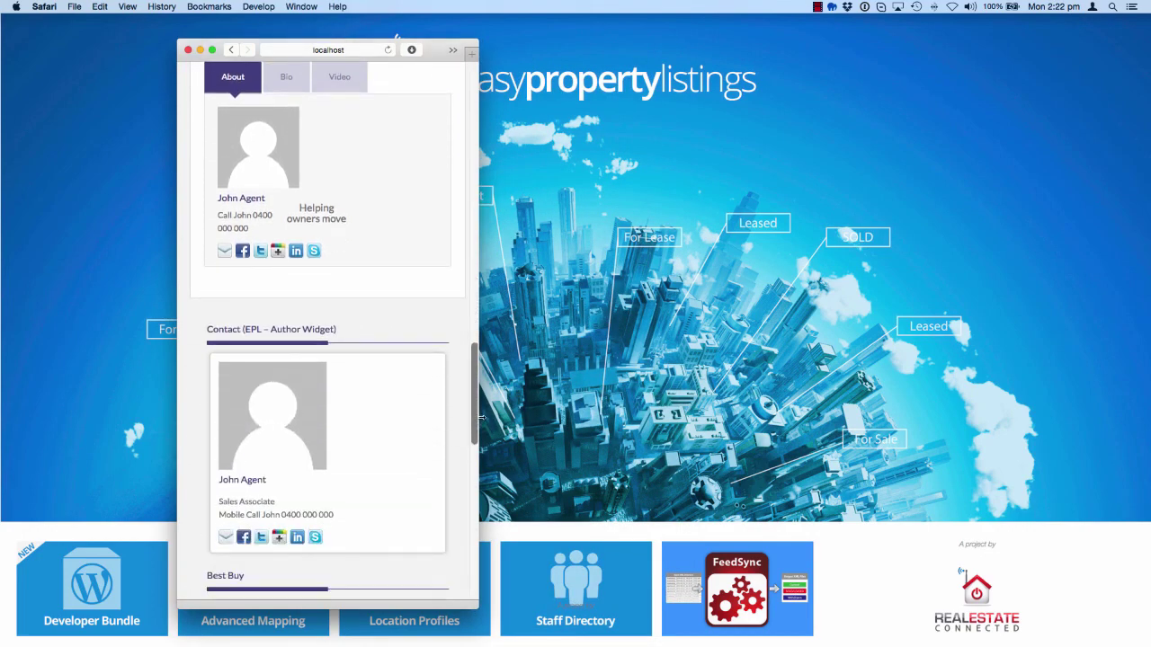
left_click_drag(481, 416, 934, 414)
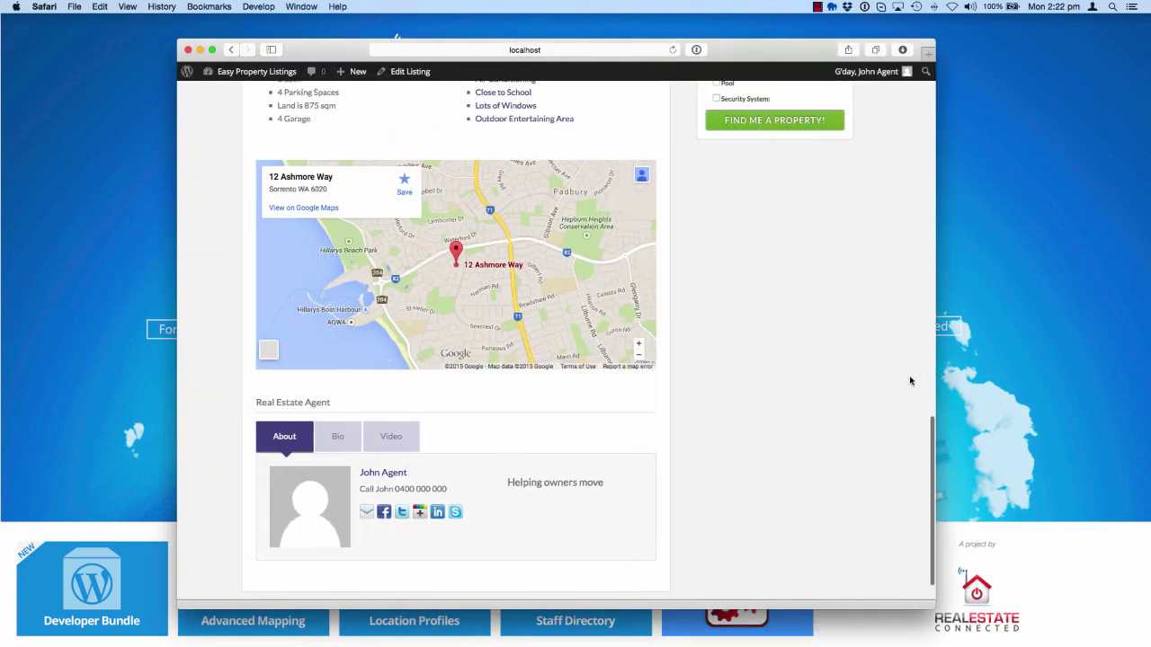
scroll(910, 380, "up", 20)
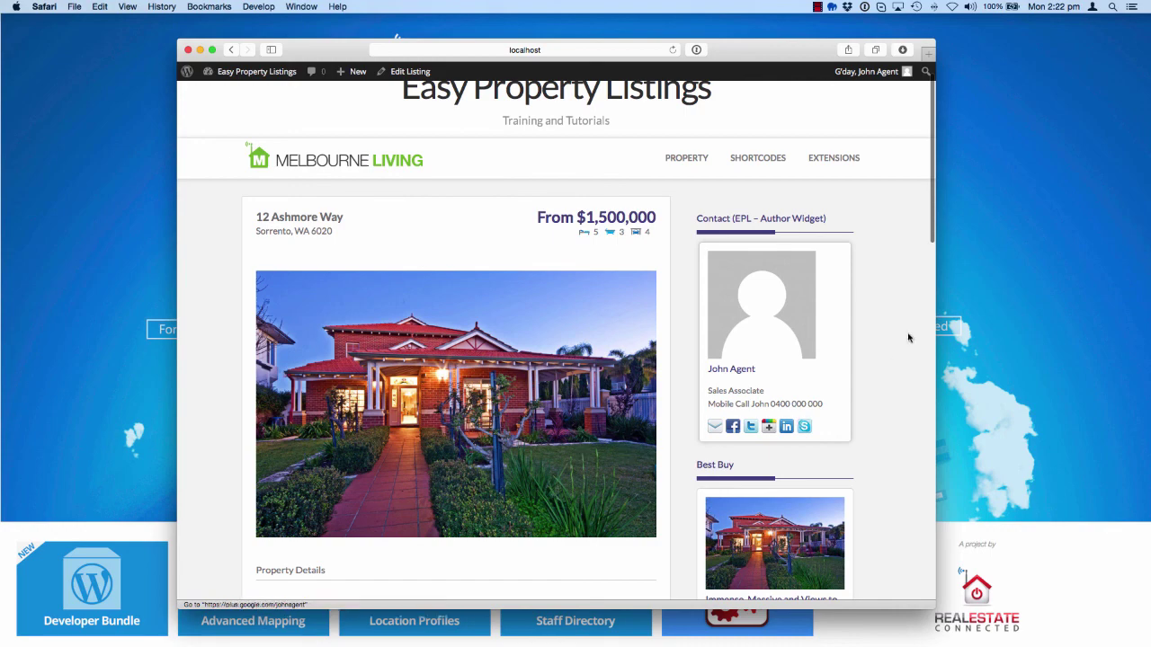
Scroll to the agent box and show its Bio and then the embedded tutorial video
scroll(632, 447, "down", 5)
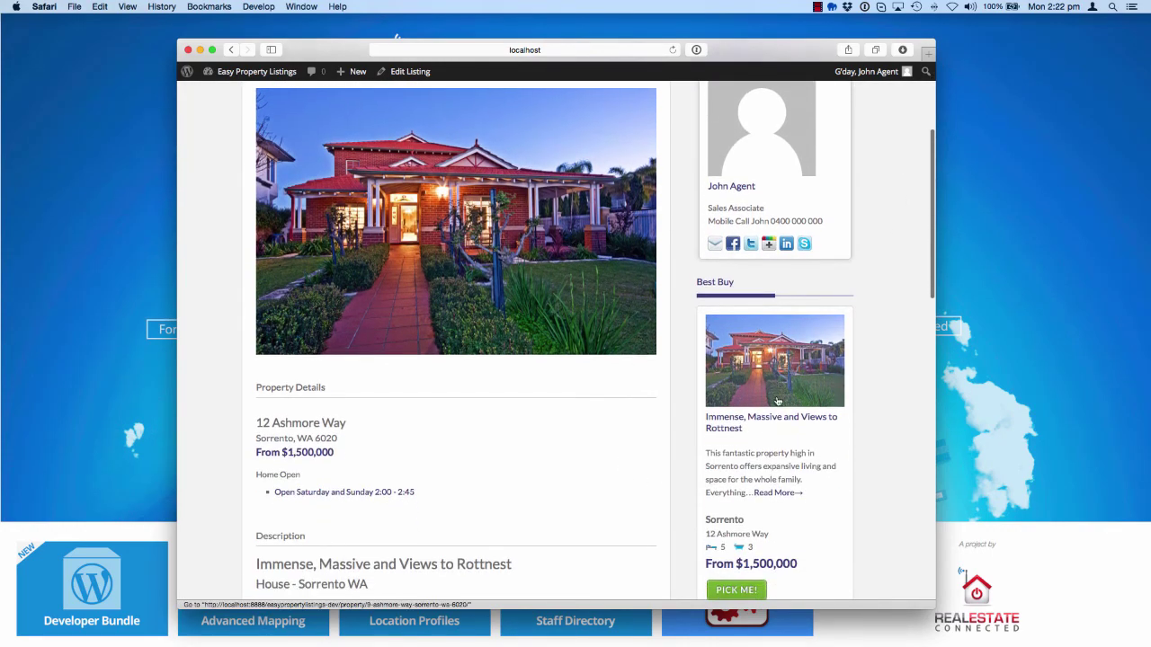
scroll(755, 431, "down", 6)
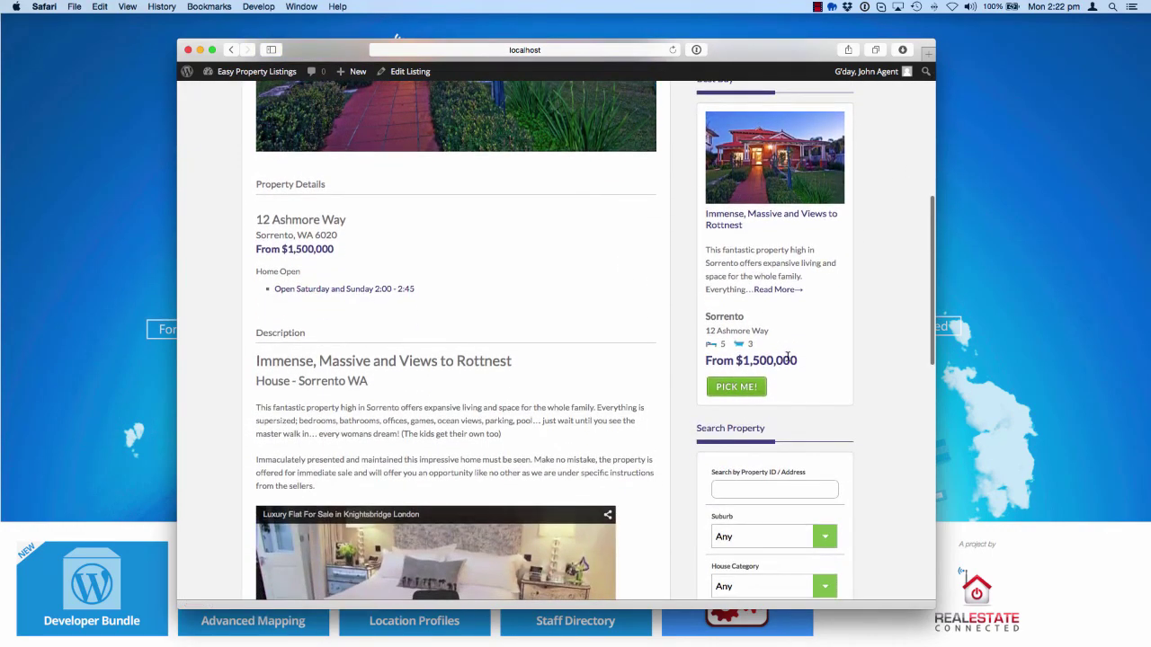
scroll(799, 349, "down", 4)
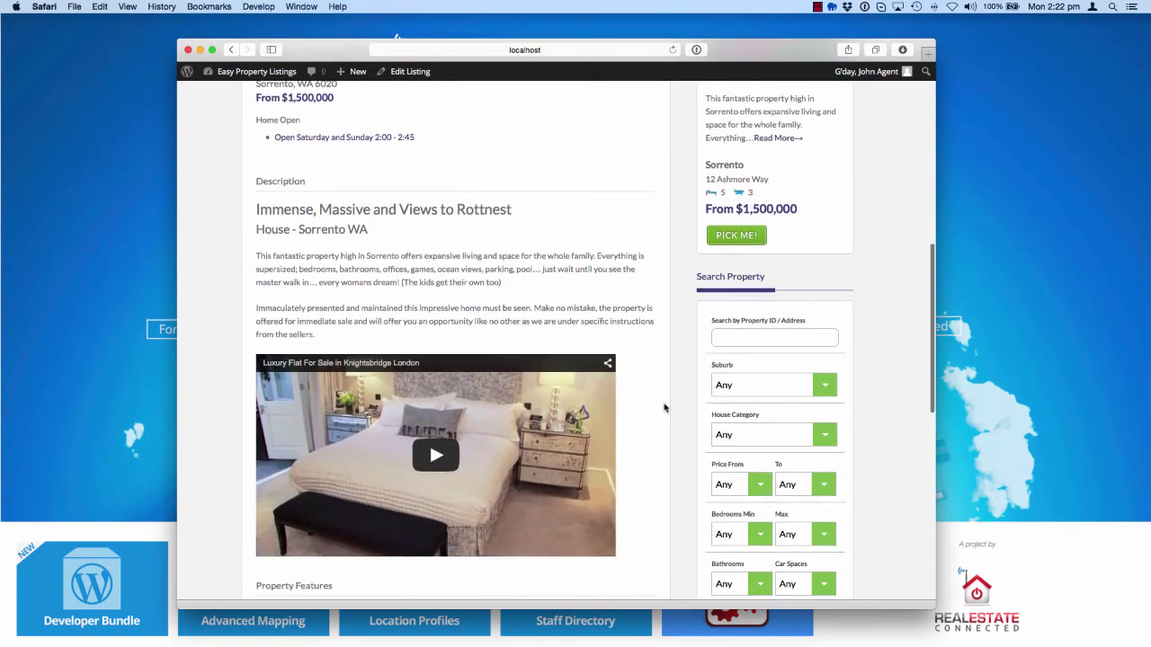
scroll(685, 411, "down", 15)
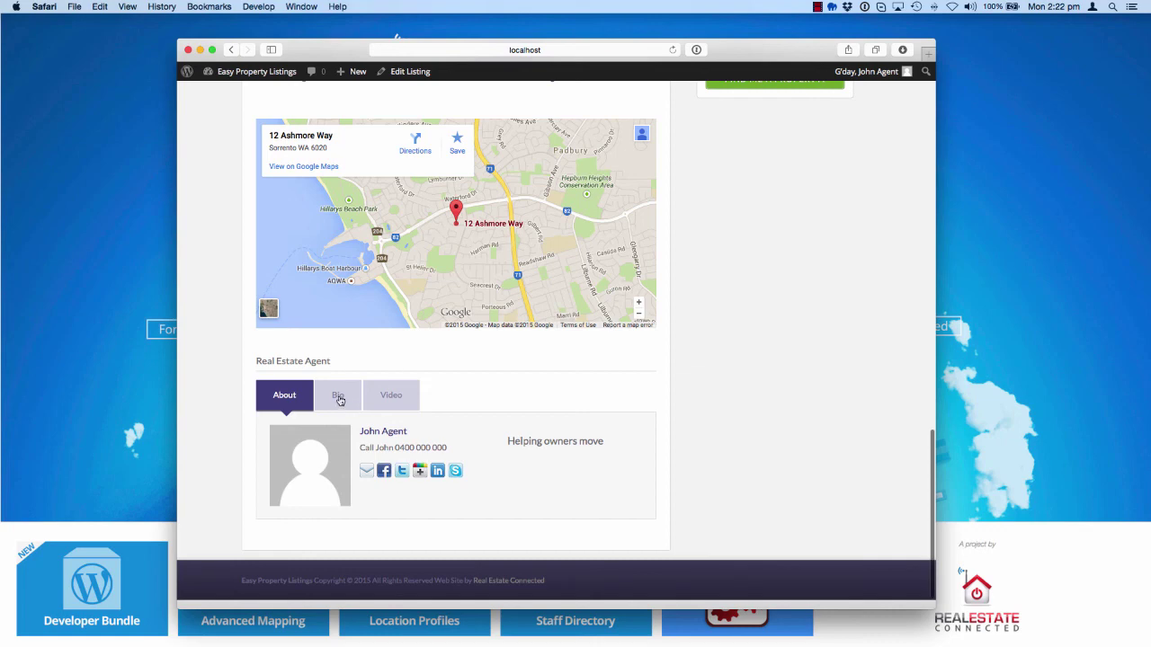
left_click(338, 396)
left_click(387, 397)
mouse_move(850, 77)
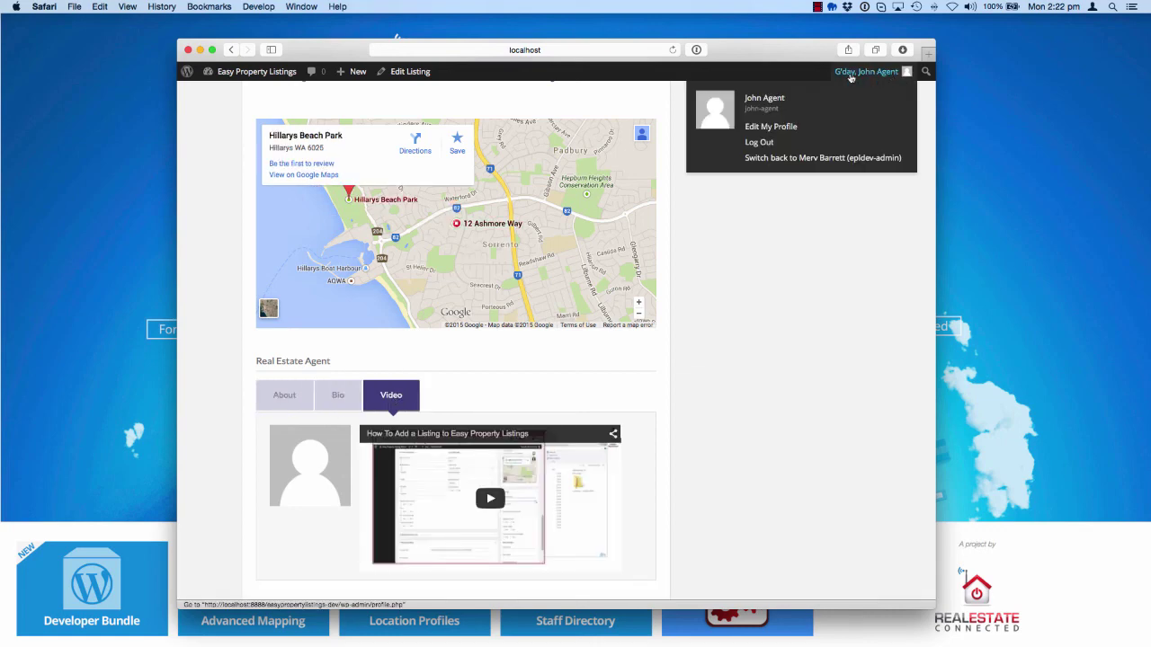